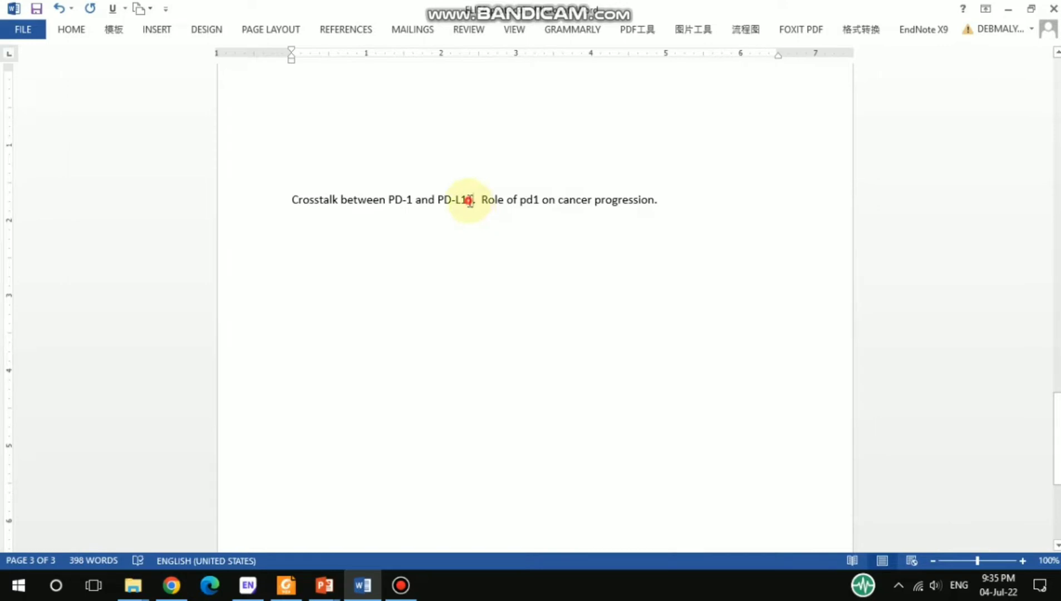
Step: Copy "Crosstalk between PD-1 and PD-L1" from the document, switch to Chrome, and search Google Scholar for that phrase
right_click(335, 205)
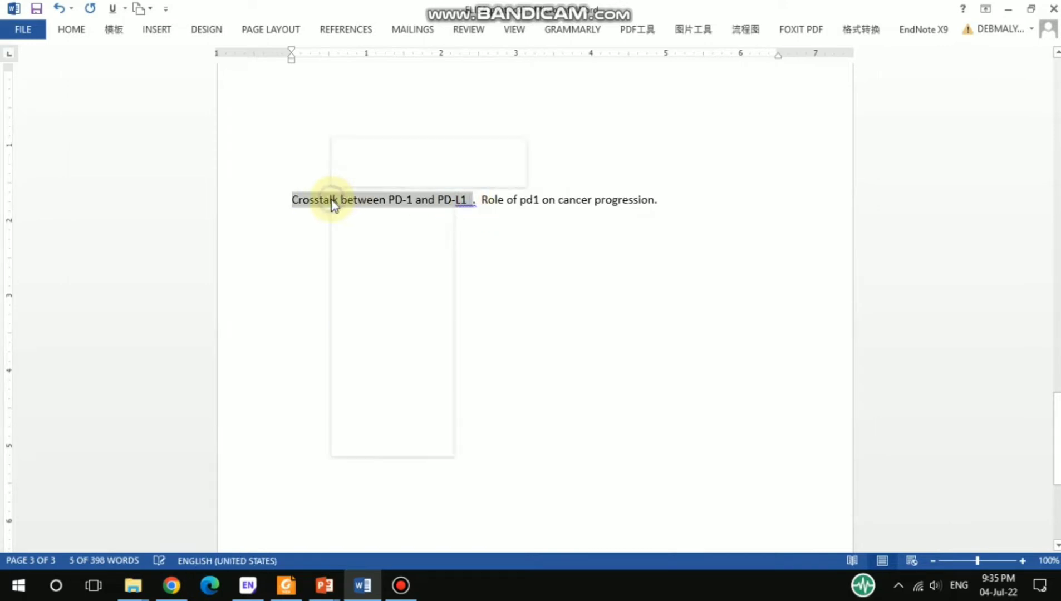
left_click(374, 235)
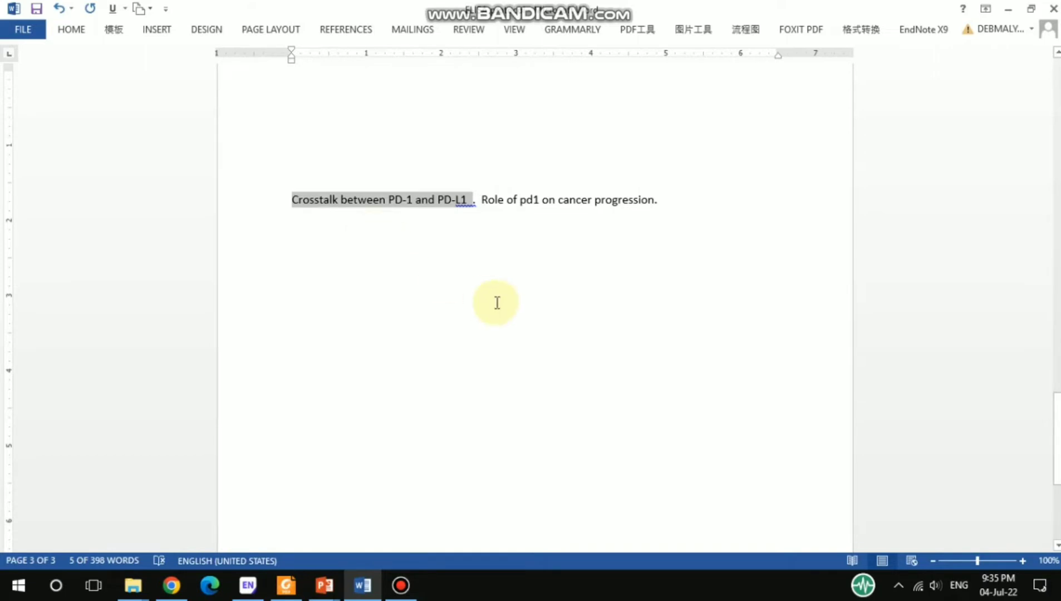
left_click(172, 585)
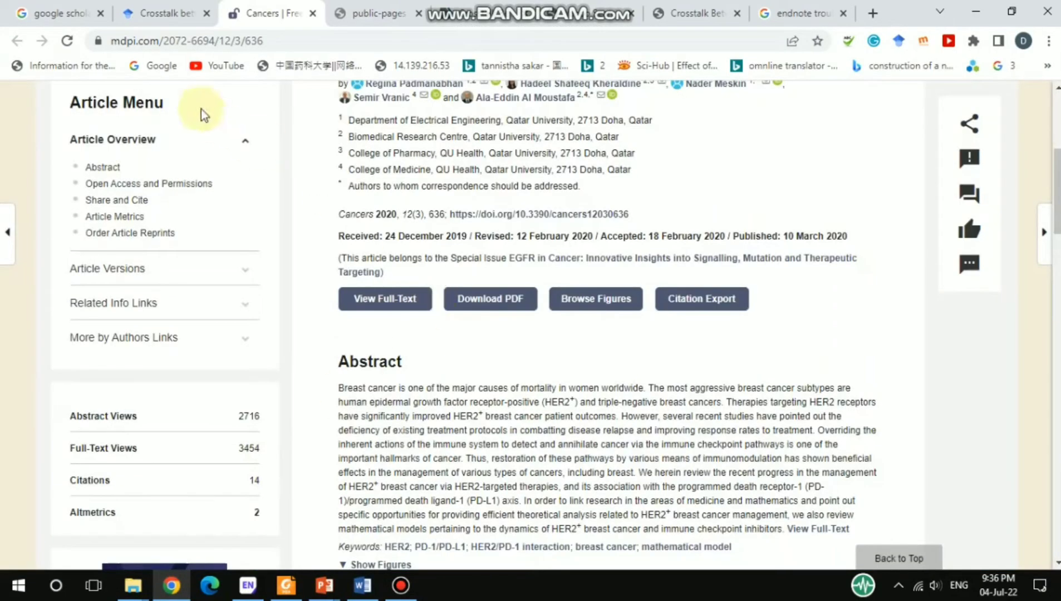
left_click(143, 14)
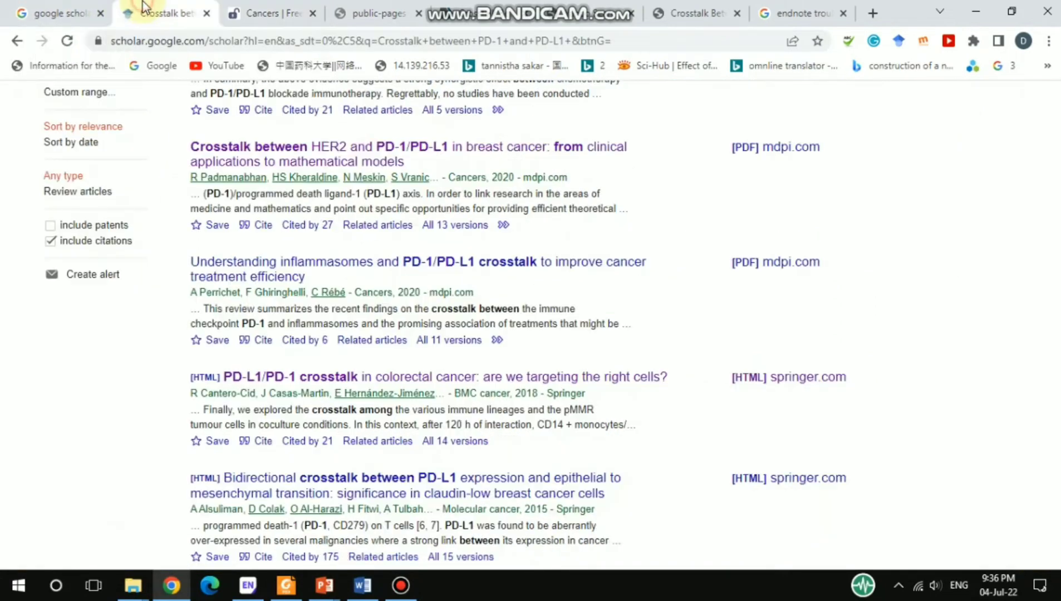
scroll(377, 167, "up", 3)
left_click(414, 106)
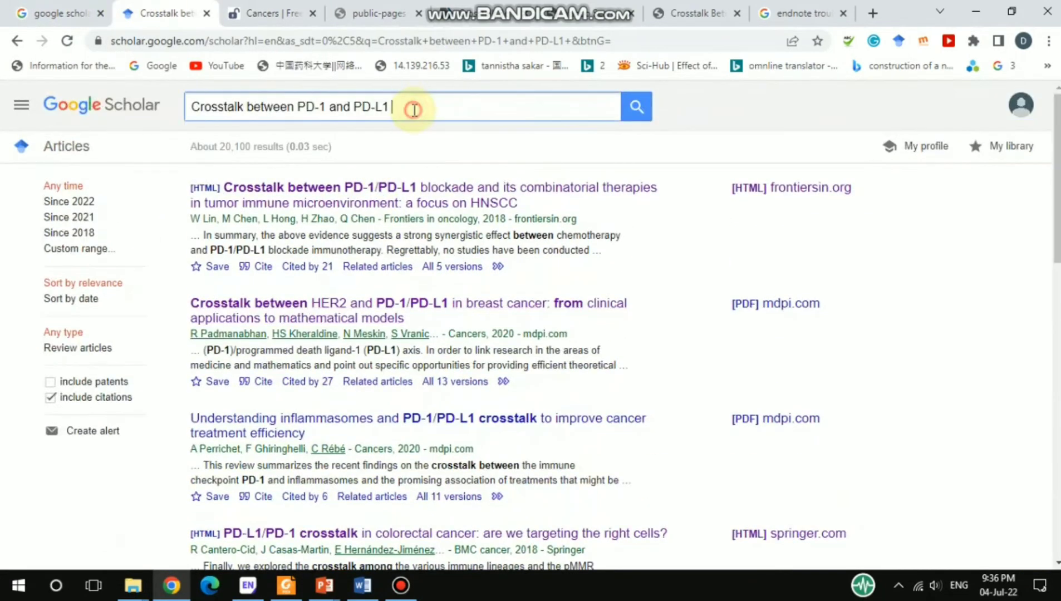
key("ctrl+a")
left_click(414, 110)
key("Return")
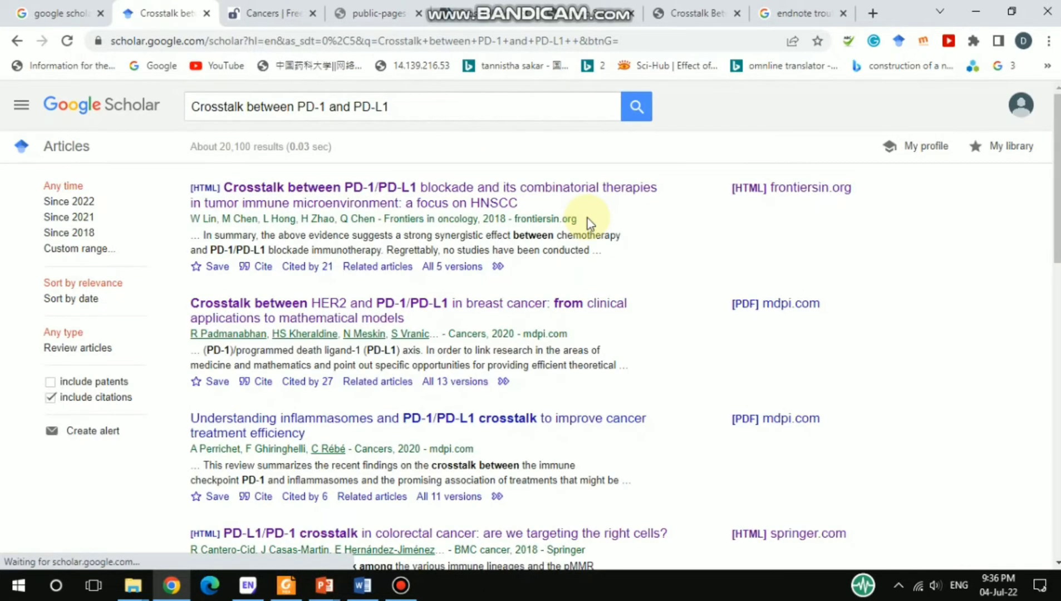
Step: Open the Scholar result "Understanding inflammasomes and PD-1/PD-L1 crosstalk to improve cancer treatment efficiency" in a new browser tab and switch to it
scroll(588, 220, "down", 3)
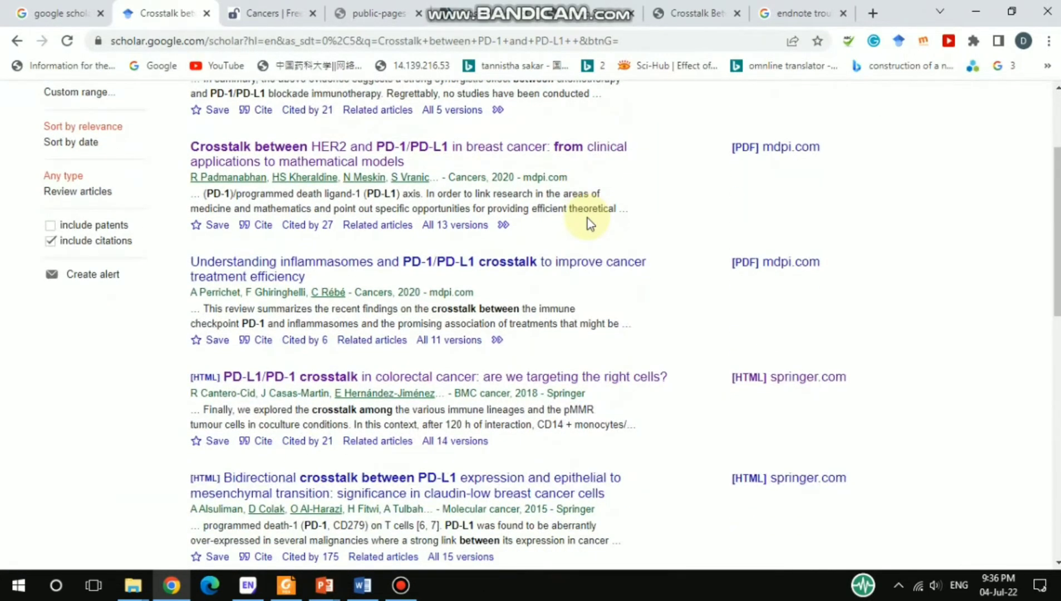
scroll(587, 218, "down", 1)
scroll(586, 218, "up", 3)
scroll(587, 218, "down", 1)
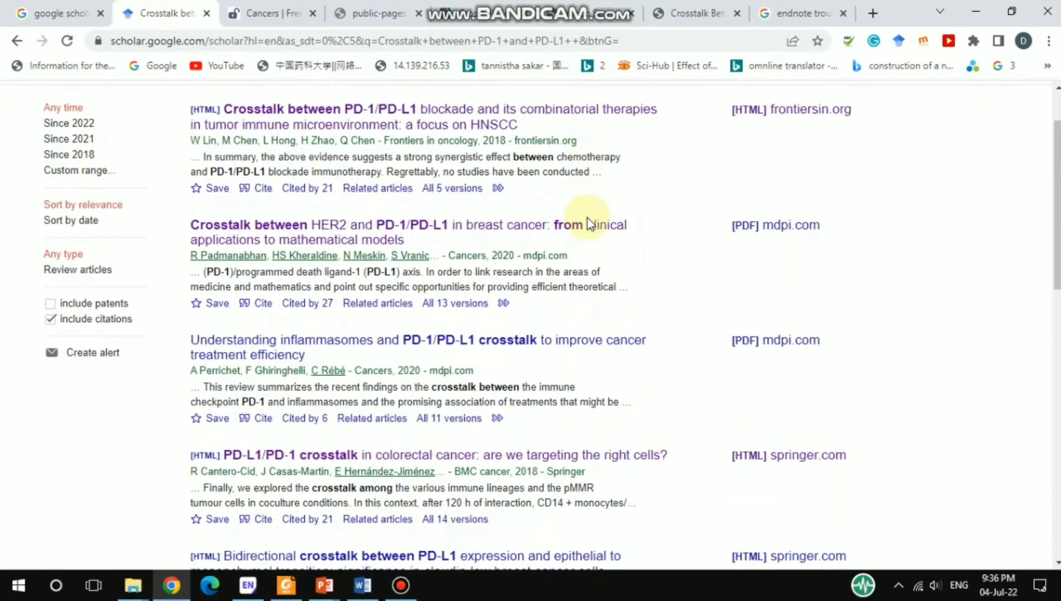
scroll(645, 272, "down", 3)
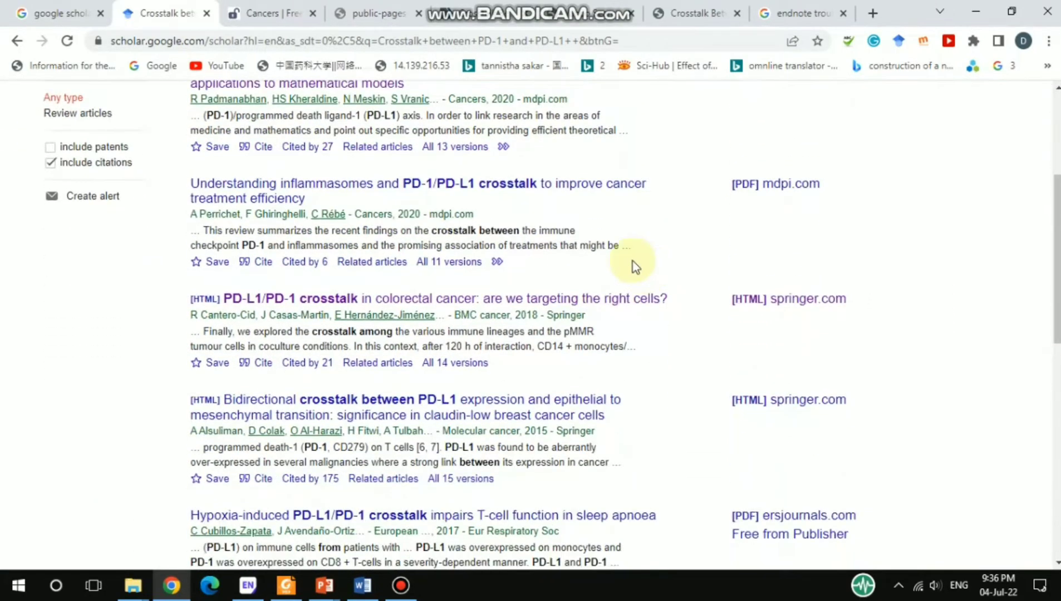
right_click(537, 185)
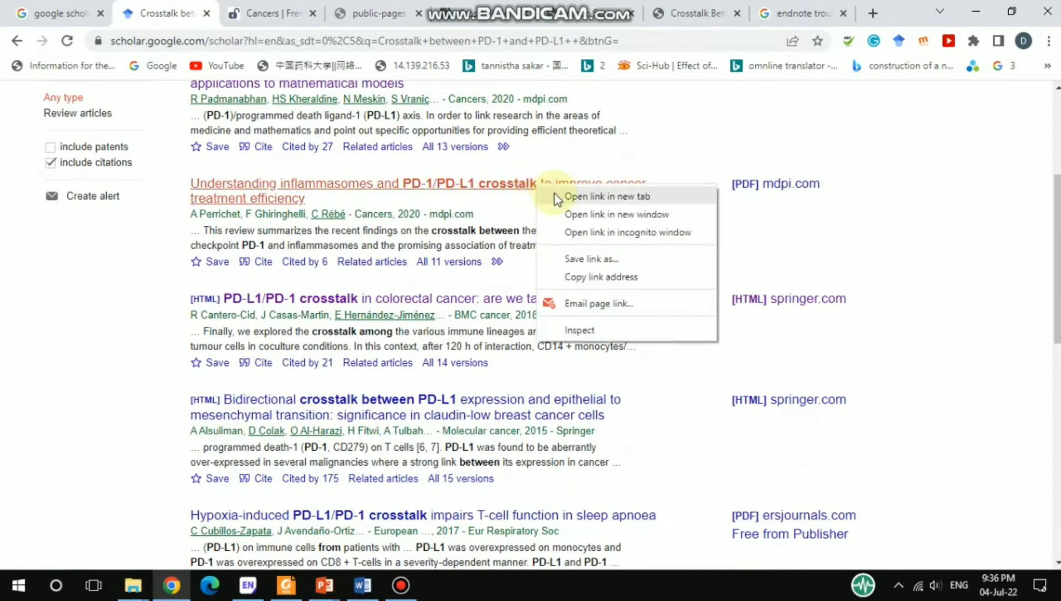
left_click(557, 197)
left_click(332, 9)
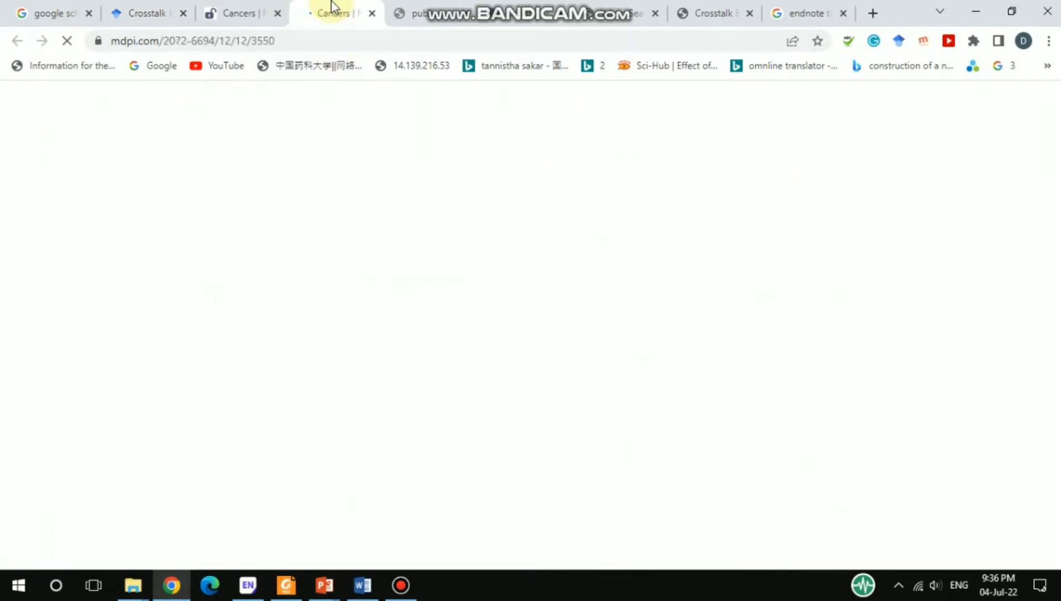
Step: Export the article's citation in EndNote format and save it as cancers-v12-i12_20220704 in the My EndNote Library 59.Data folder
scroll(632, 297, "down", 2)
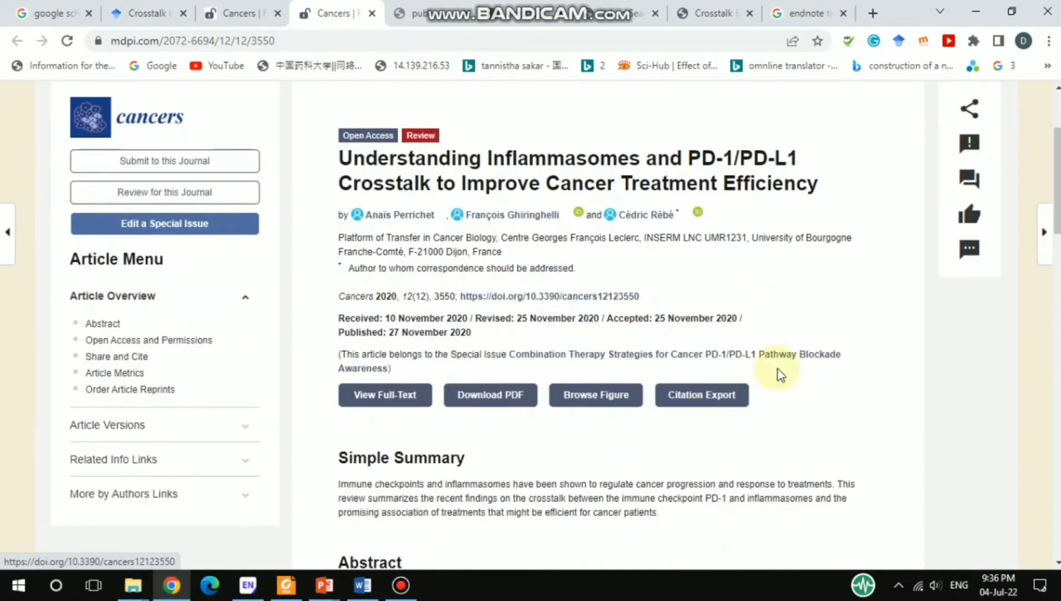
left_click(712, 405)
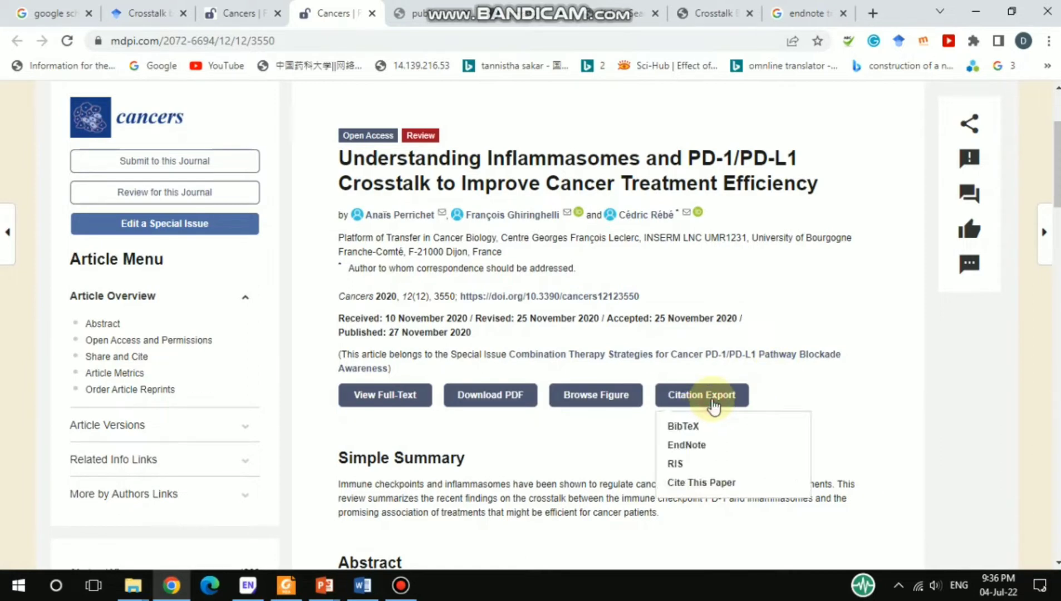
left_click(688, 446)
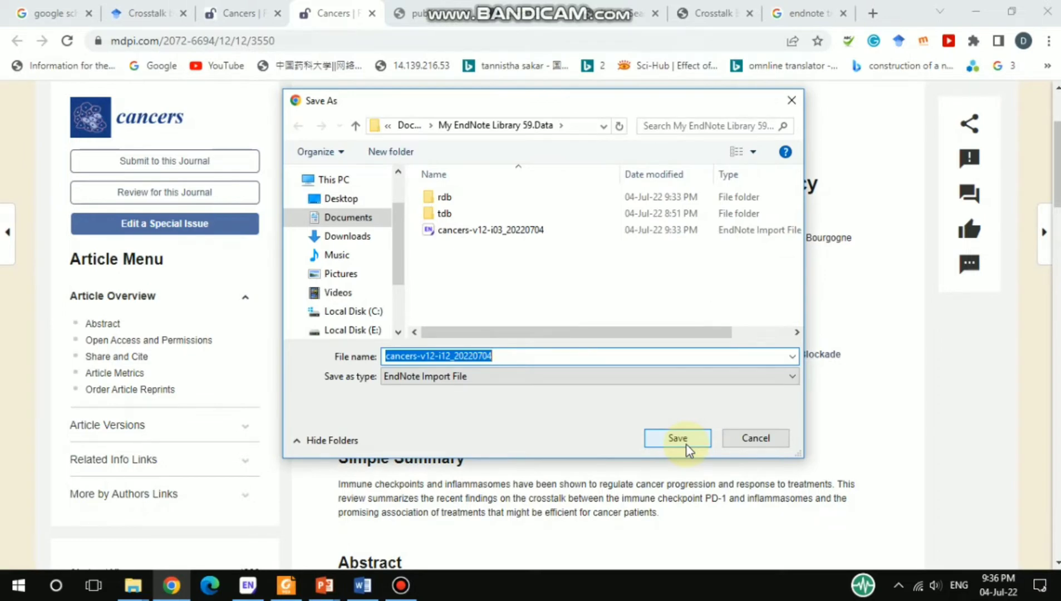
left_click(686, 444)
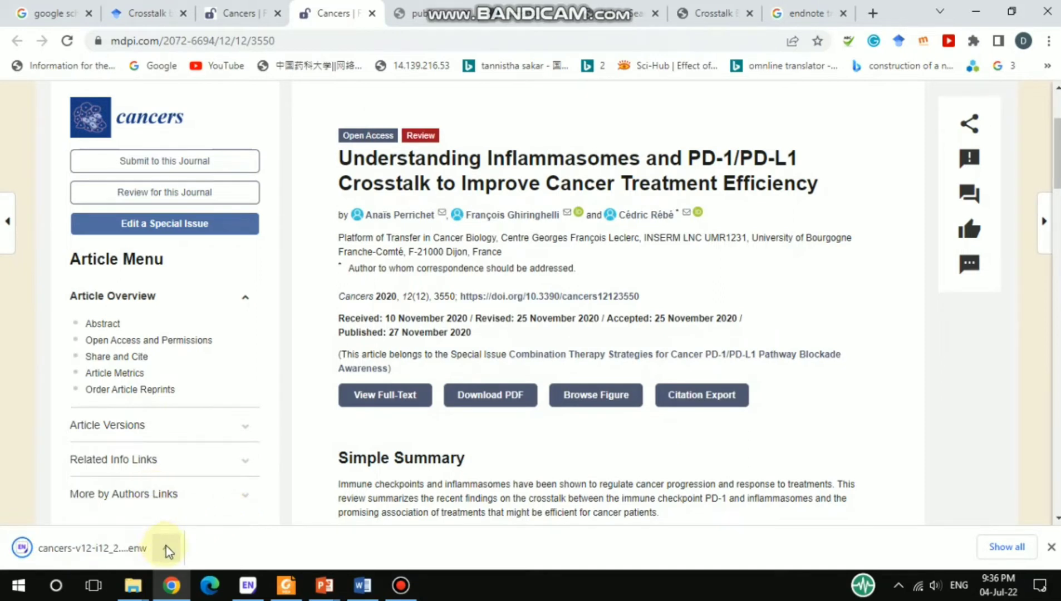
Step: Open the downloaded citation file in EndNote and select the imported inflammasomes reference
left_click(166, 547)
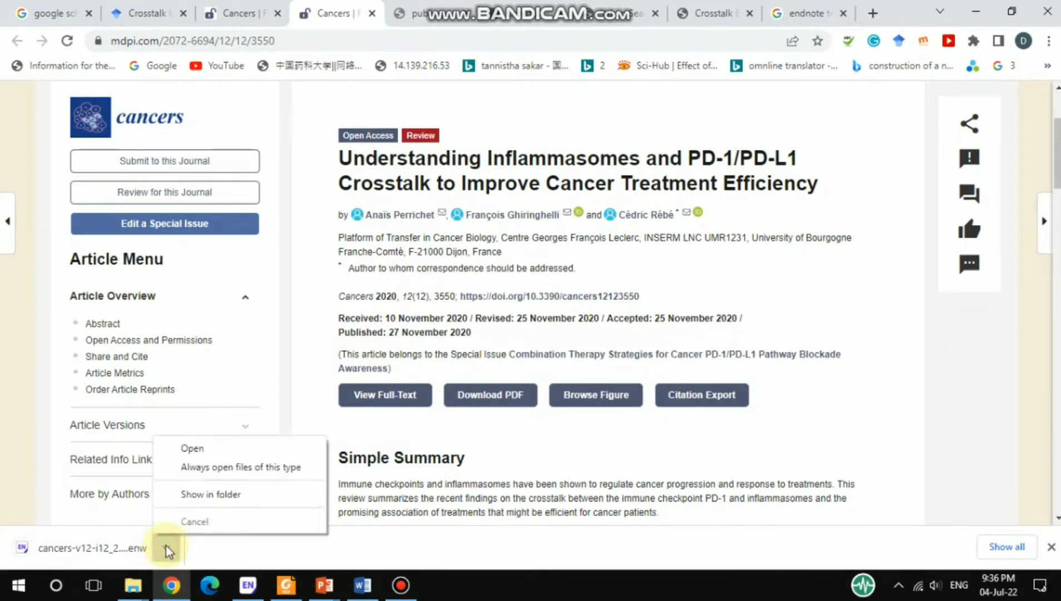
left_click(190, 450)
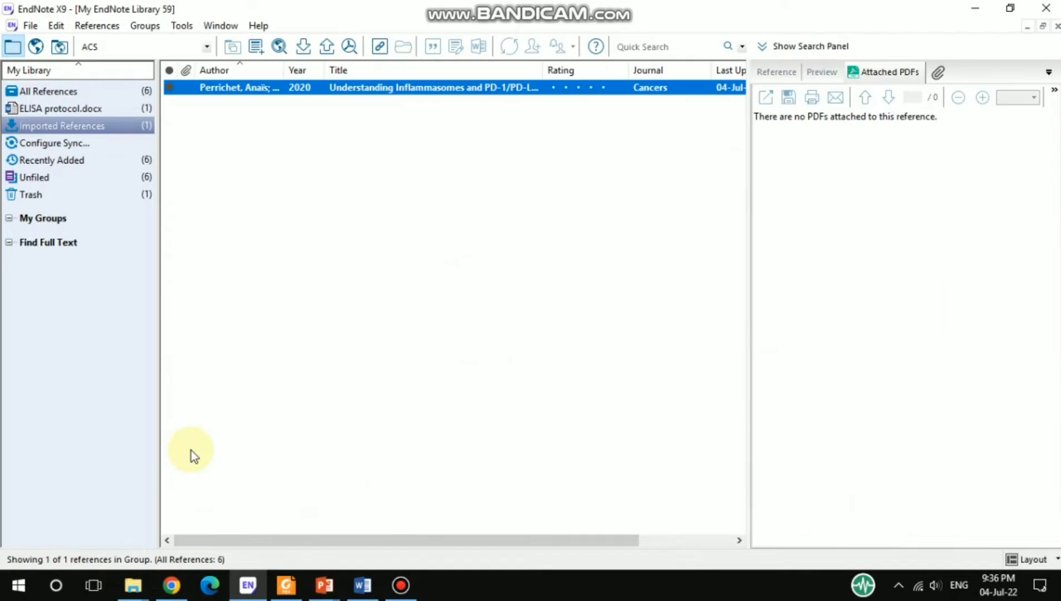
left_click(409, 143)
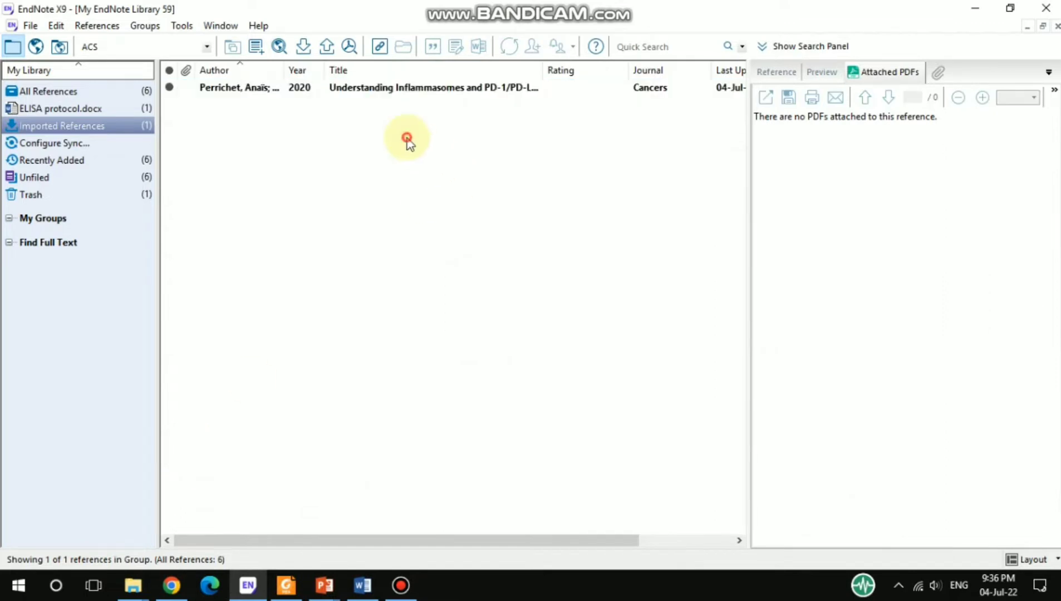
left_click(384, 90)
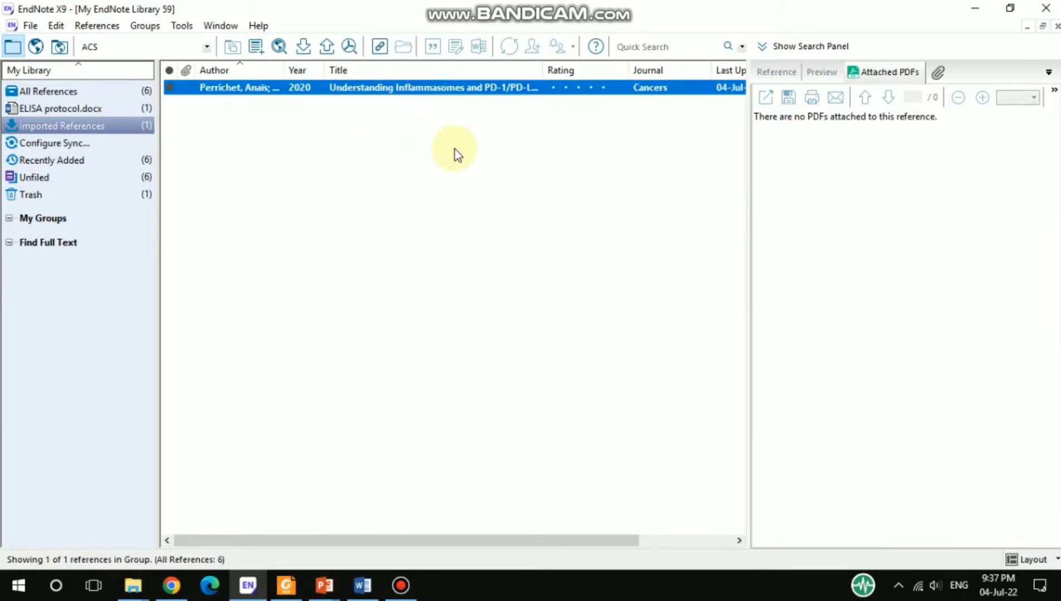
Step: Switch to Word, insert the selected EndNote citation after "PD-L1", and add a space before the period following "progression"
left_click(362, 586)
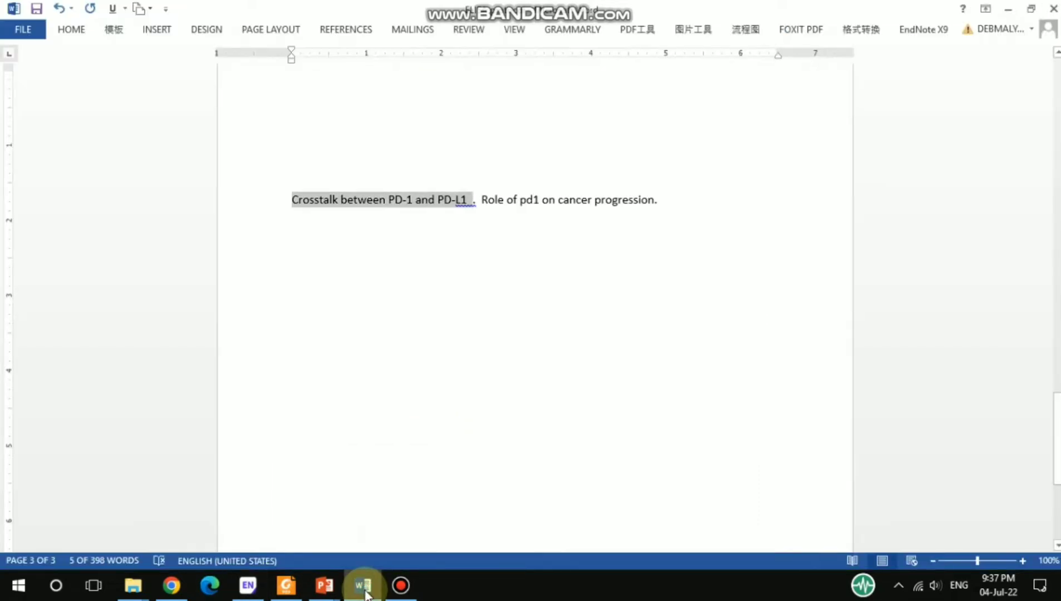
left_click(480, 434)
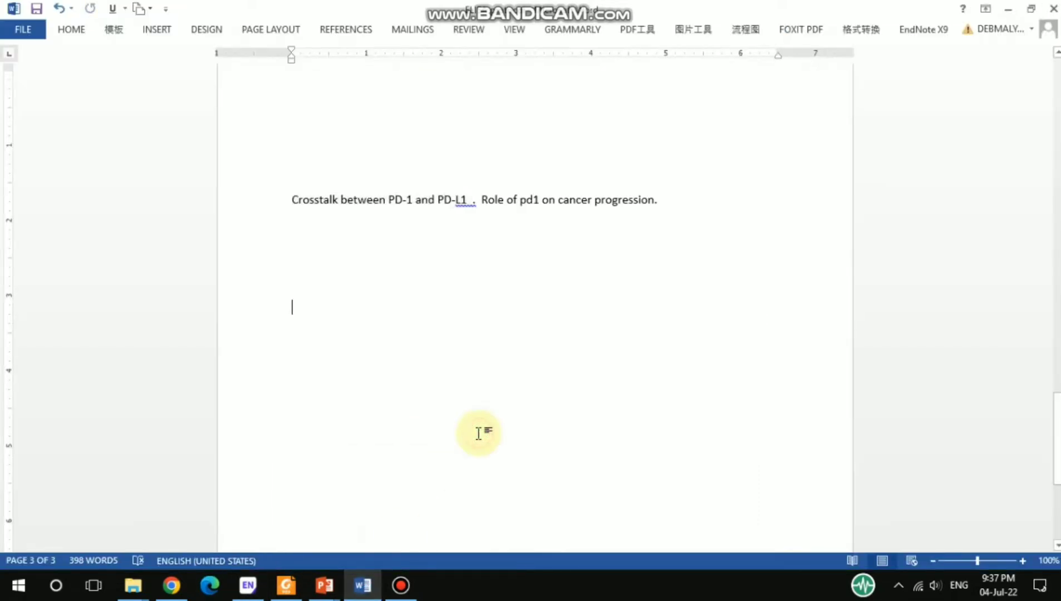
left_click(471, 200)
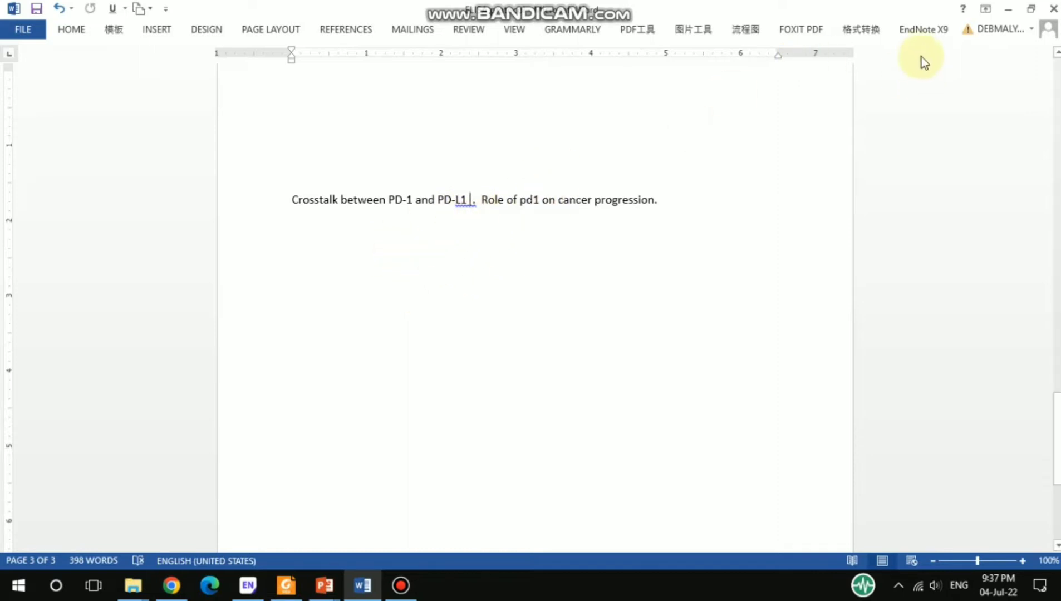
left_click(914, 35)
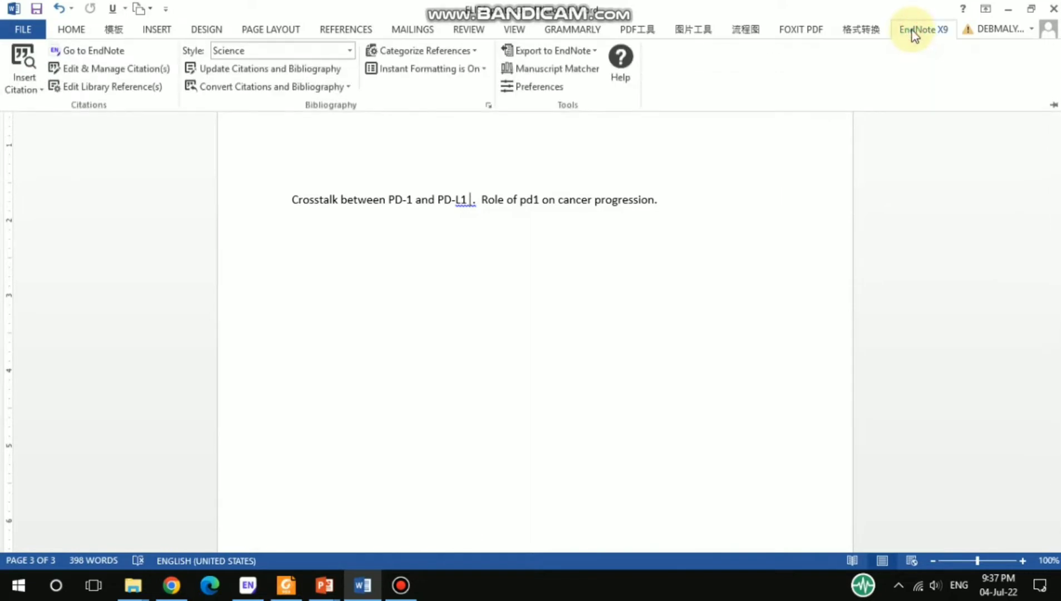
left_click(17, 89)
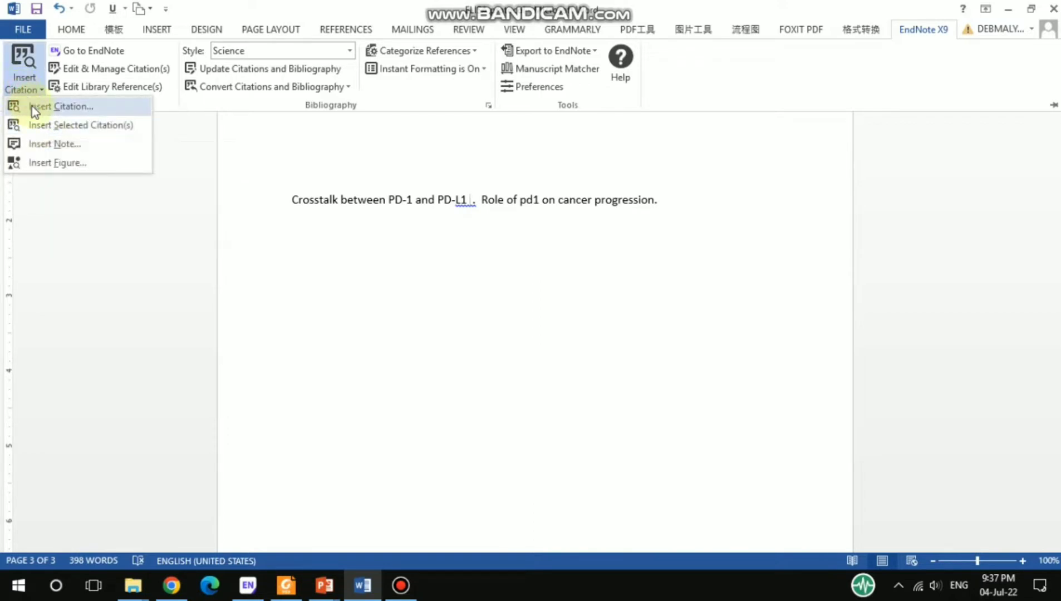
left_click(67, 127)
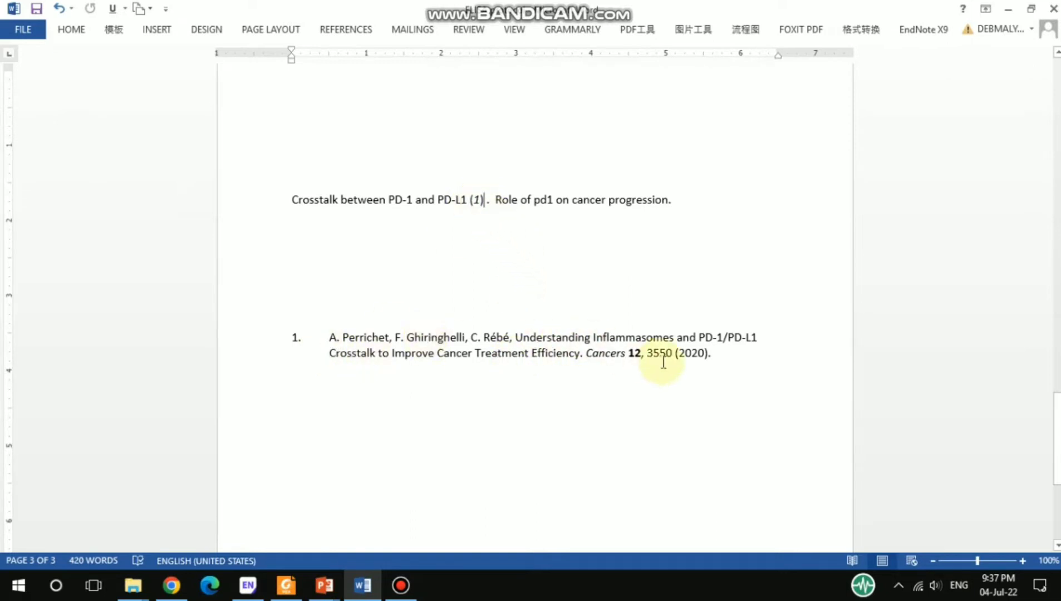
left_click(670, 203)
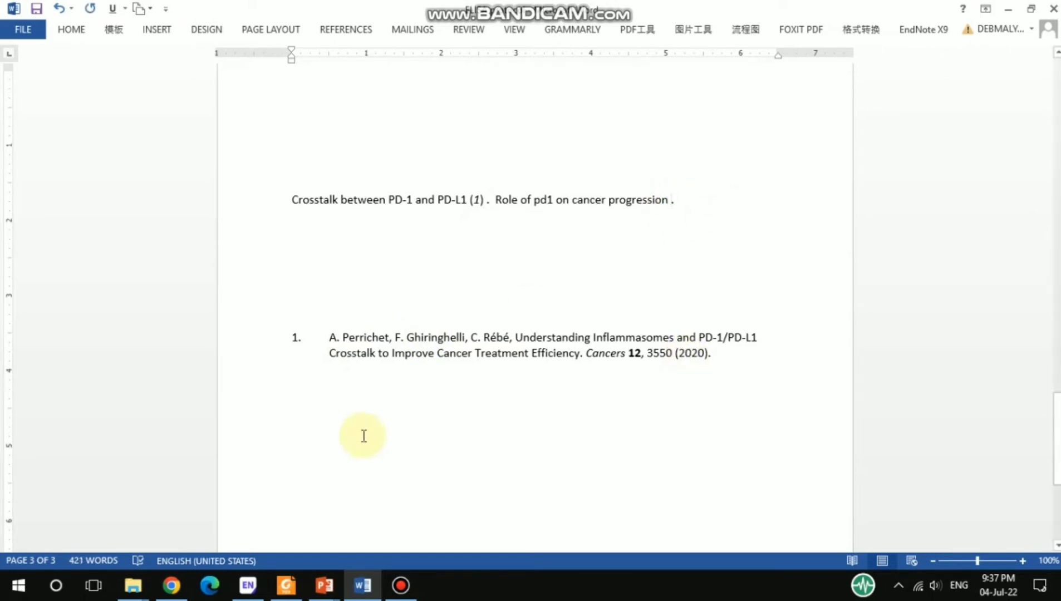
Step: Switch to Chrome and copy the title "Challenges and potential of PD-1/PD-L1 checkpoint blockade immunotherapy for glioblastoma" from the Google Scholar results
left_click(171, 586)
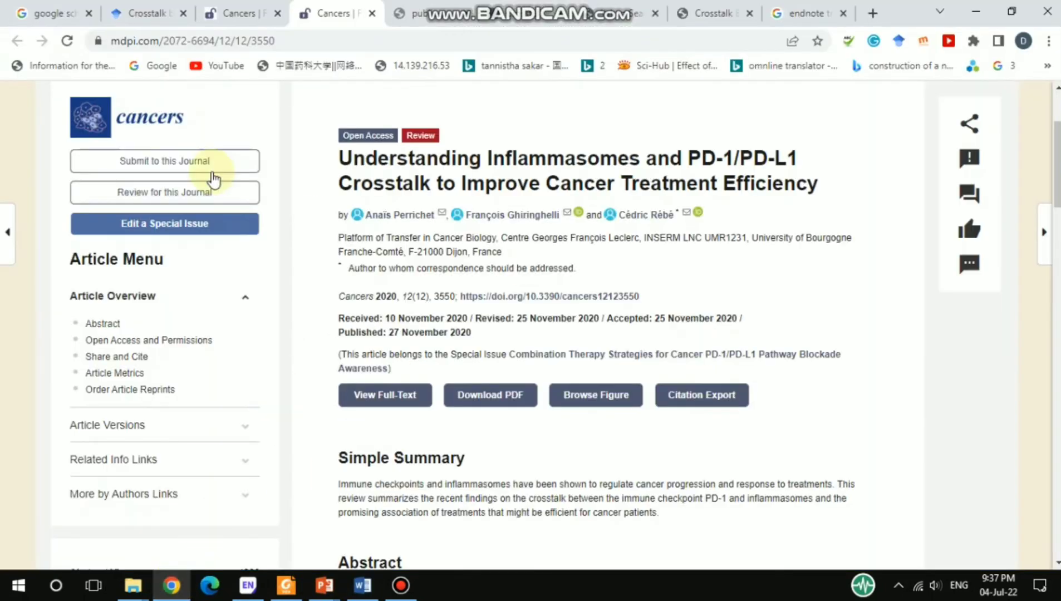
left_click(146, 7)
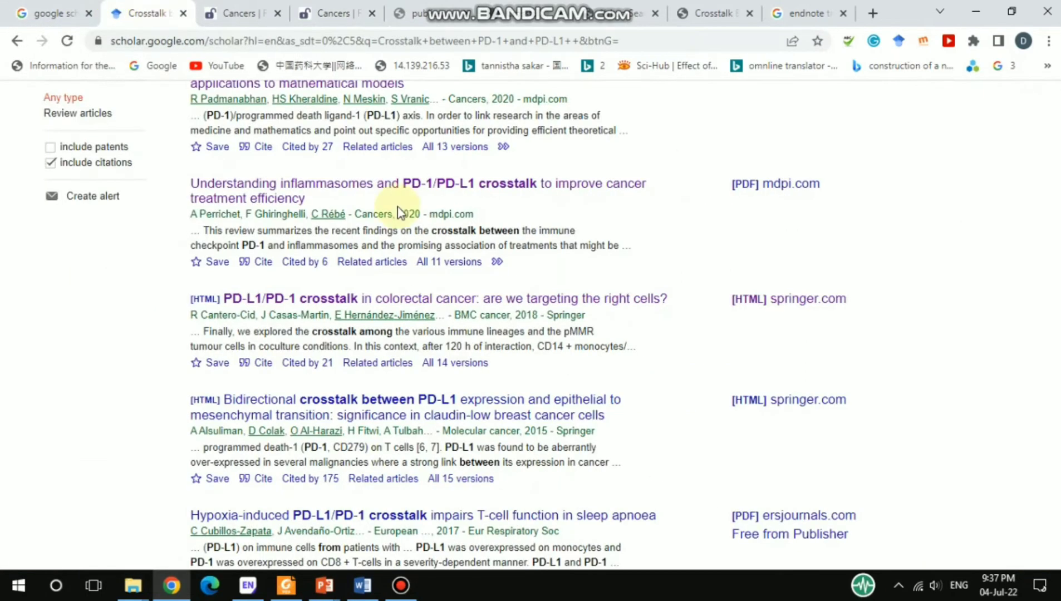
scroll(573, 317, "down", 3)
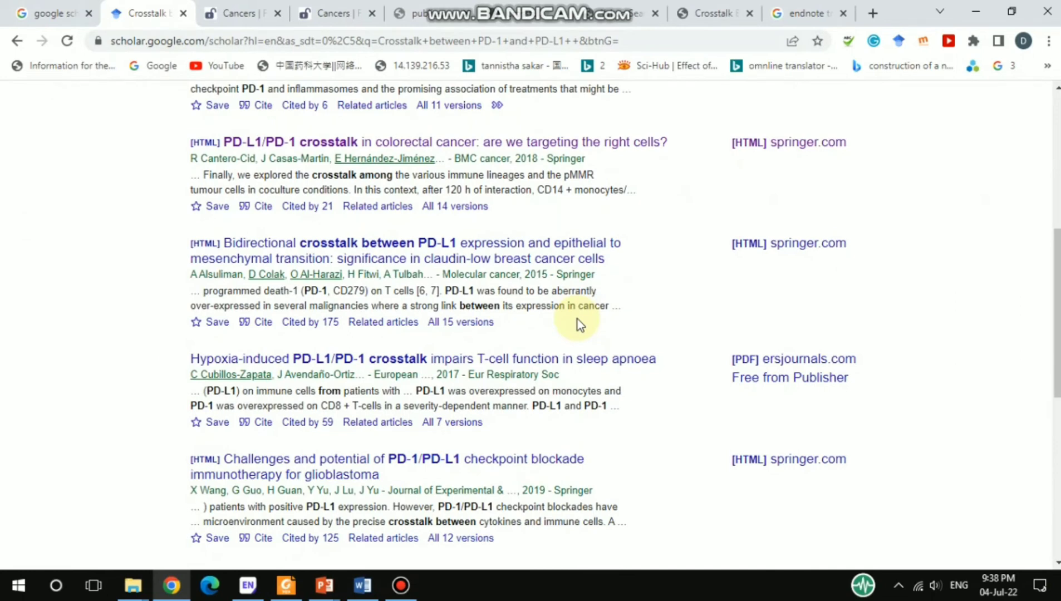
scroll(577, 319, "down", 2)
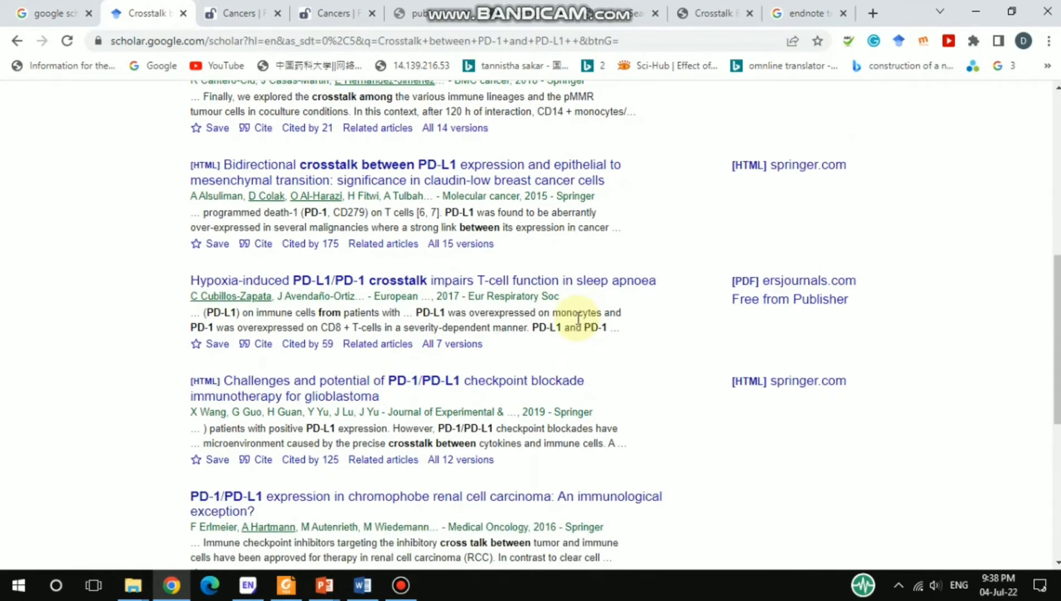
scroll(579, 318, "down", 2)
left_click_drag(384, 322, 224, 303)
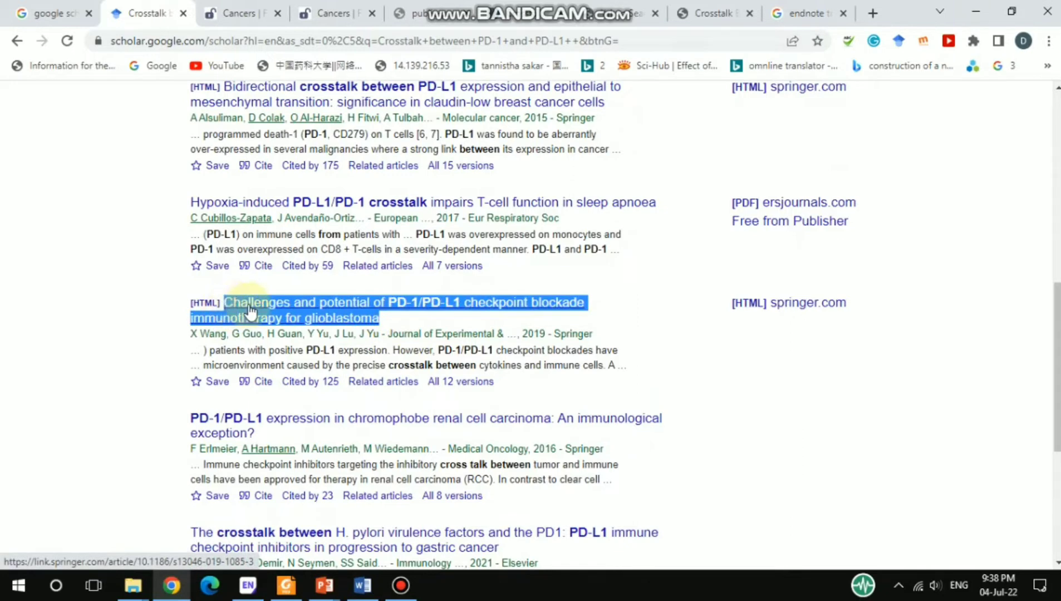
right_click(249, 305)
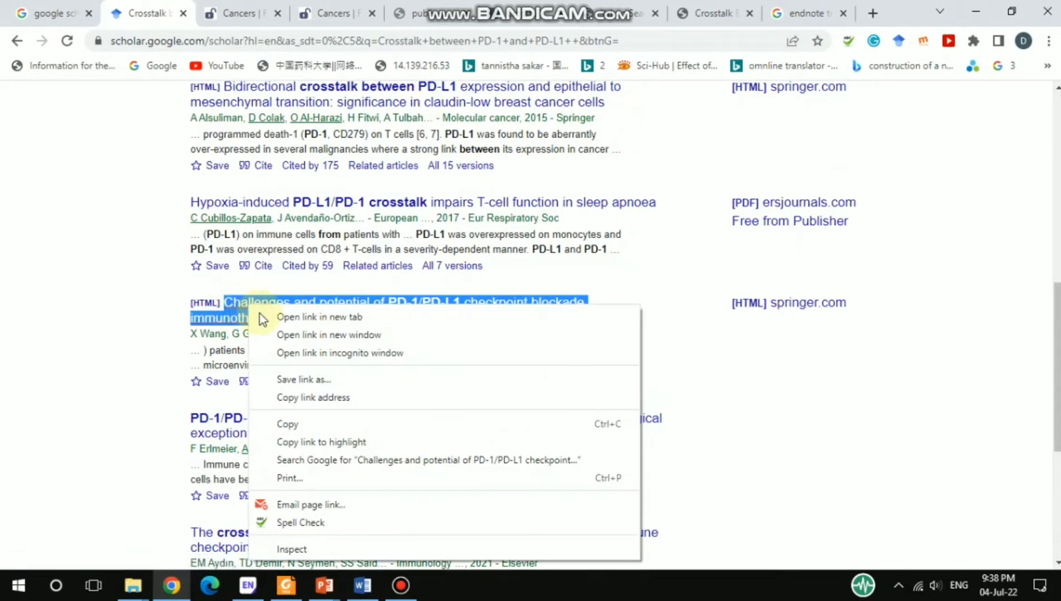
left_click(290, 425)
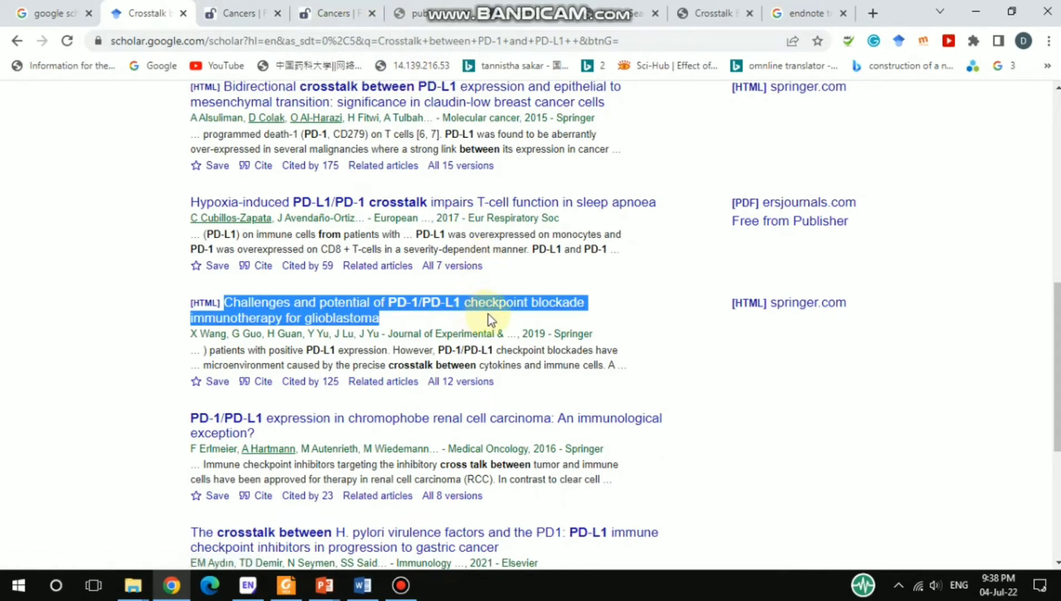
Step: Search PubMed for the copied title "Challenges and potential of PD-1/PD-L1 checkpoint blockade immunotherapy for glioblastoma" and open the matching article
left_click(430, 5)
left_click(500, 5)
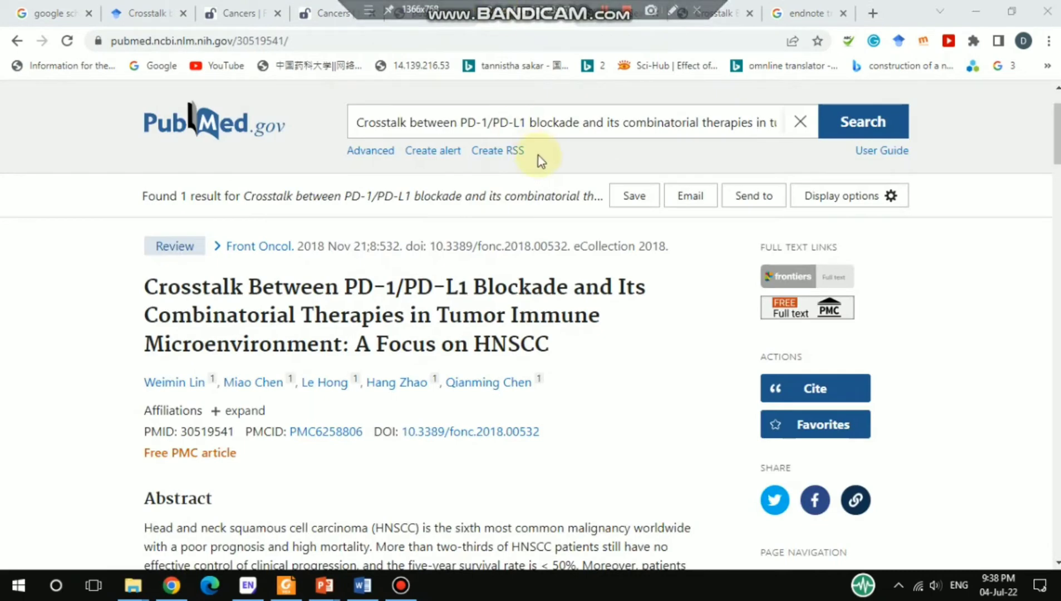
triple_click(476, 127)
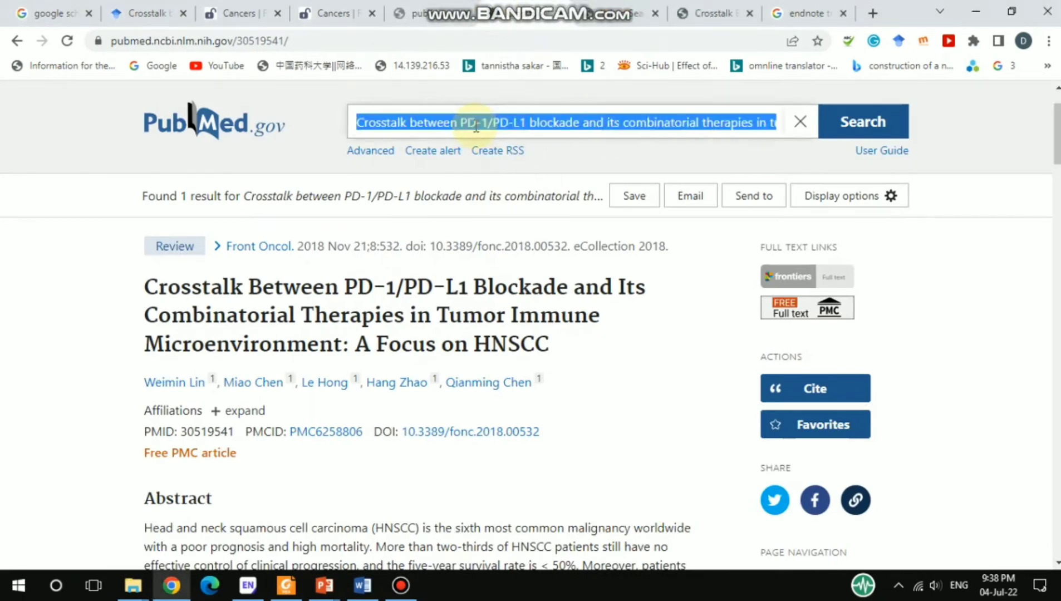
key("ctrl+v")
key("Return")
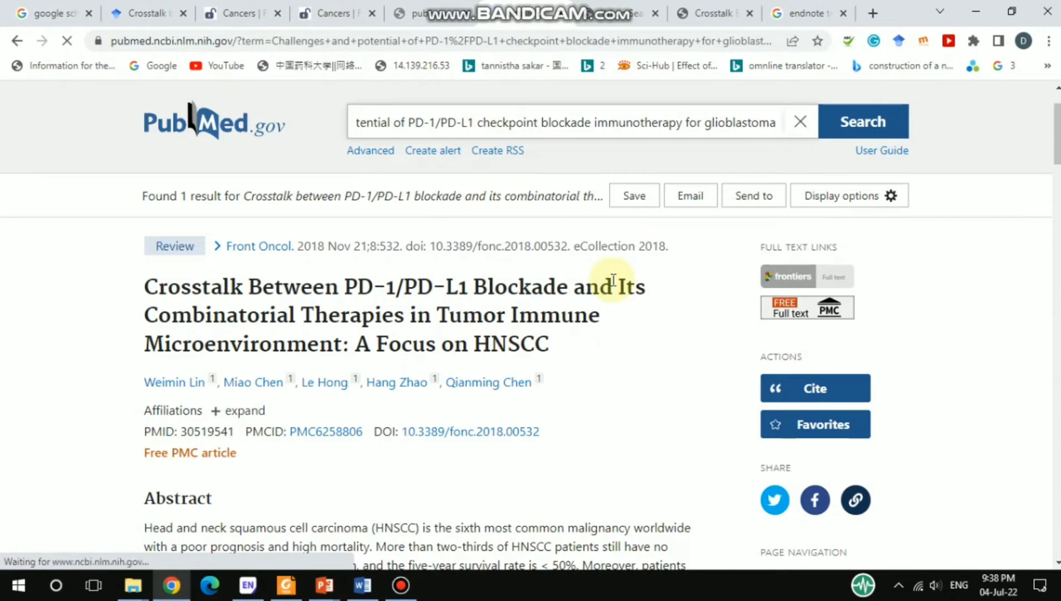
scroll(611, 281, "down", 1)
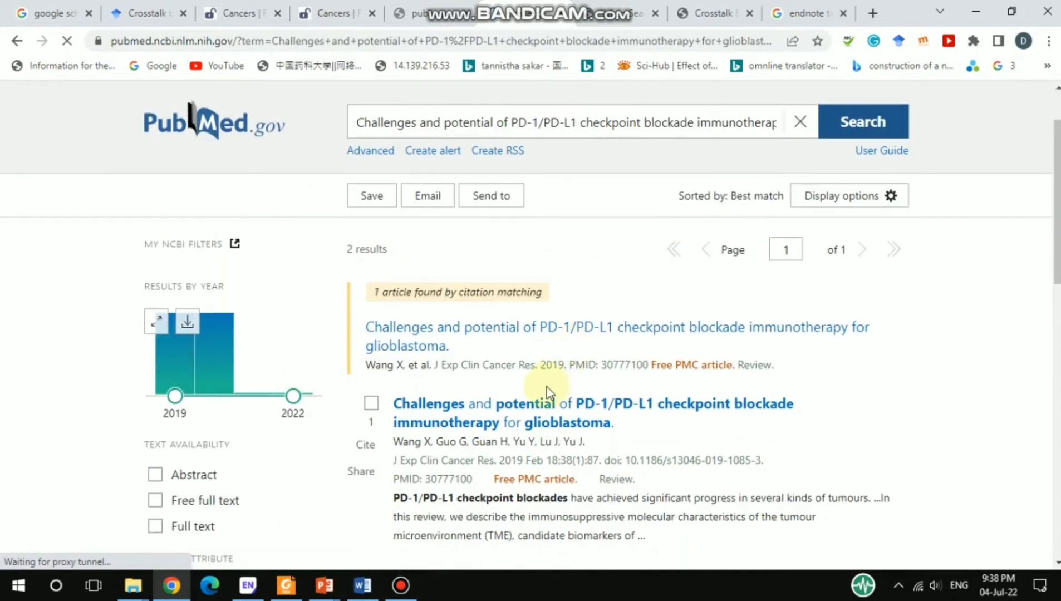
left_click(532, 409)
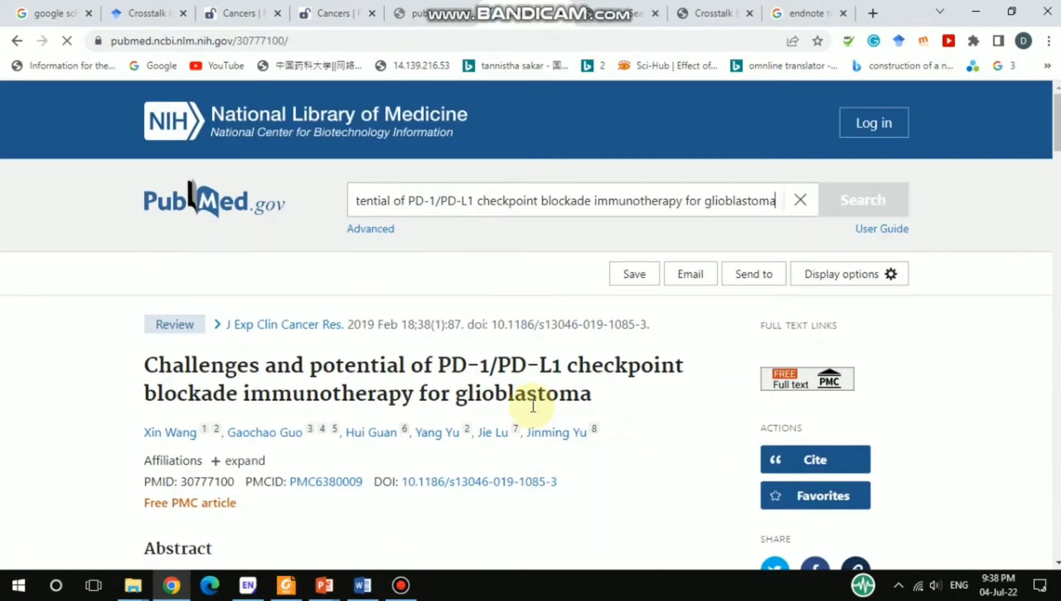
Step: Save the article's .nbib citation as 30777100 in the My EndNote Library 59.Data folder and open the downloaded file in EndNote
scroll(653, 437, "down", 4)
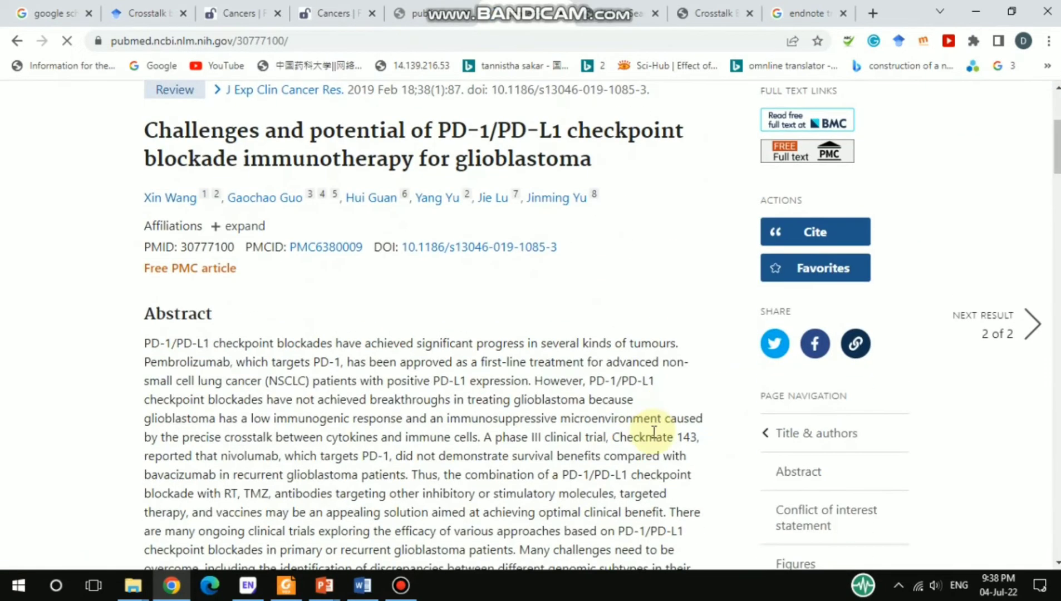
left_click(827, 239)
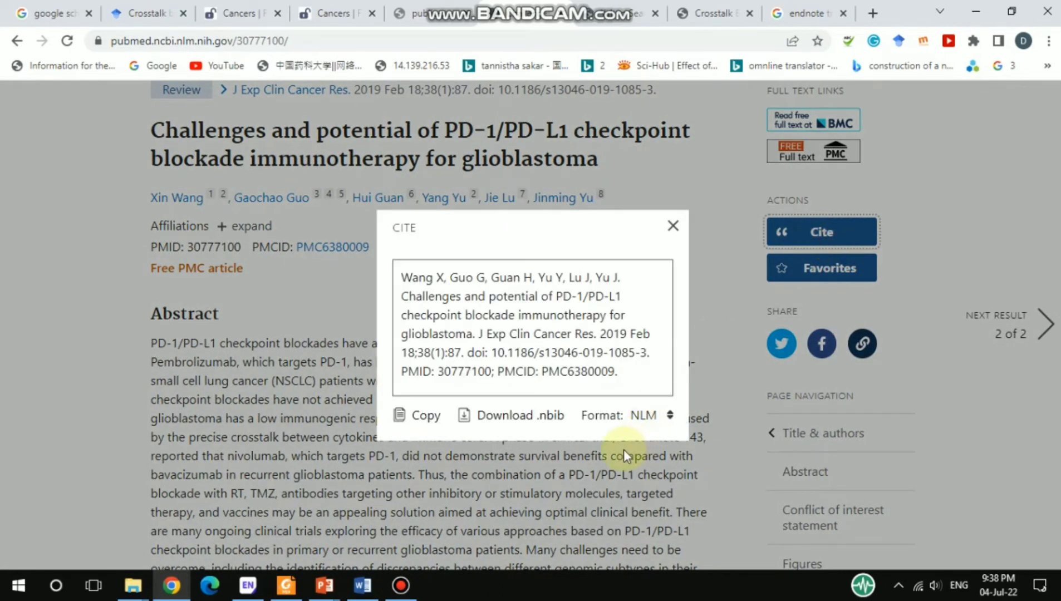
left_click(525, 425)
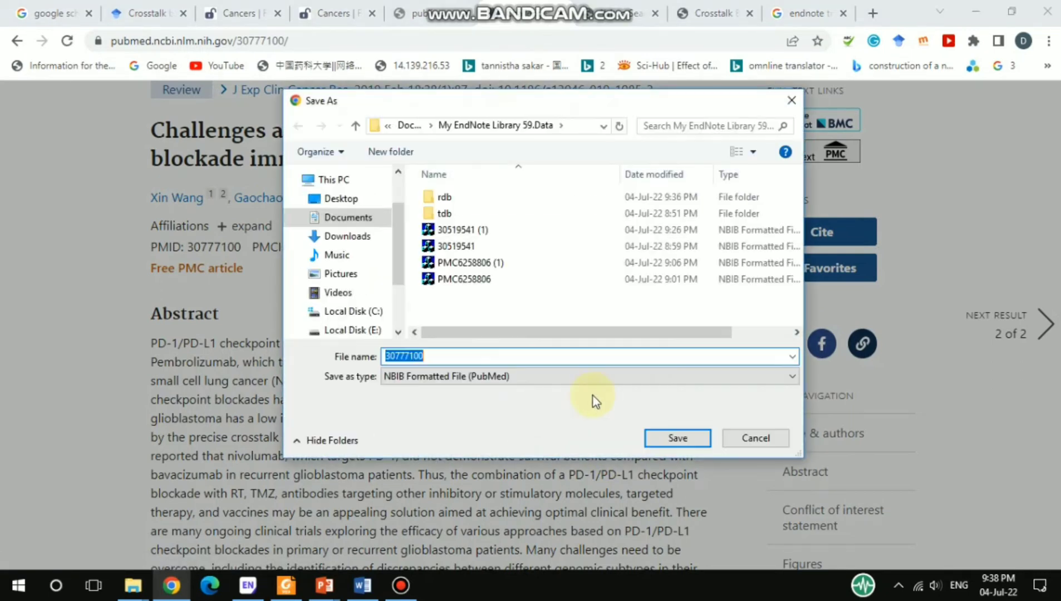
left_click(684, 437)
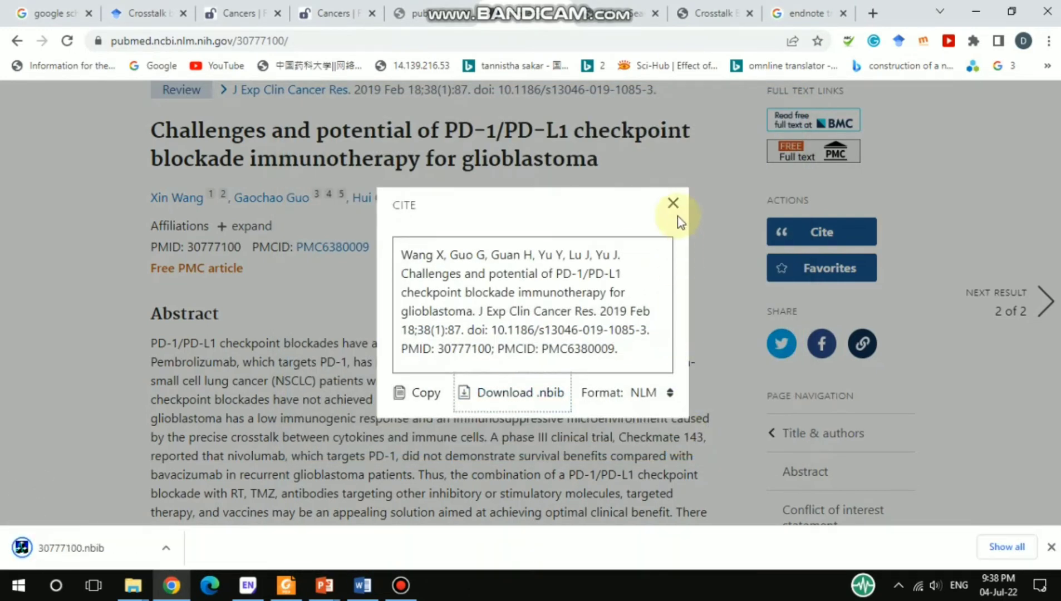
left_click(673, 204)
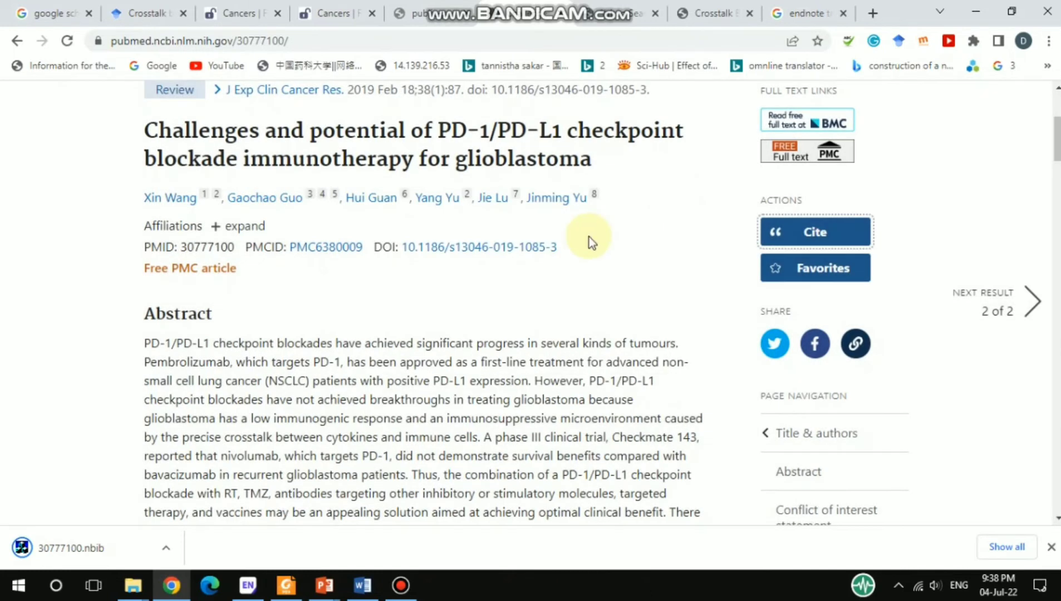
left_click(169, 550)
left_click(215, 444)
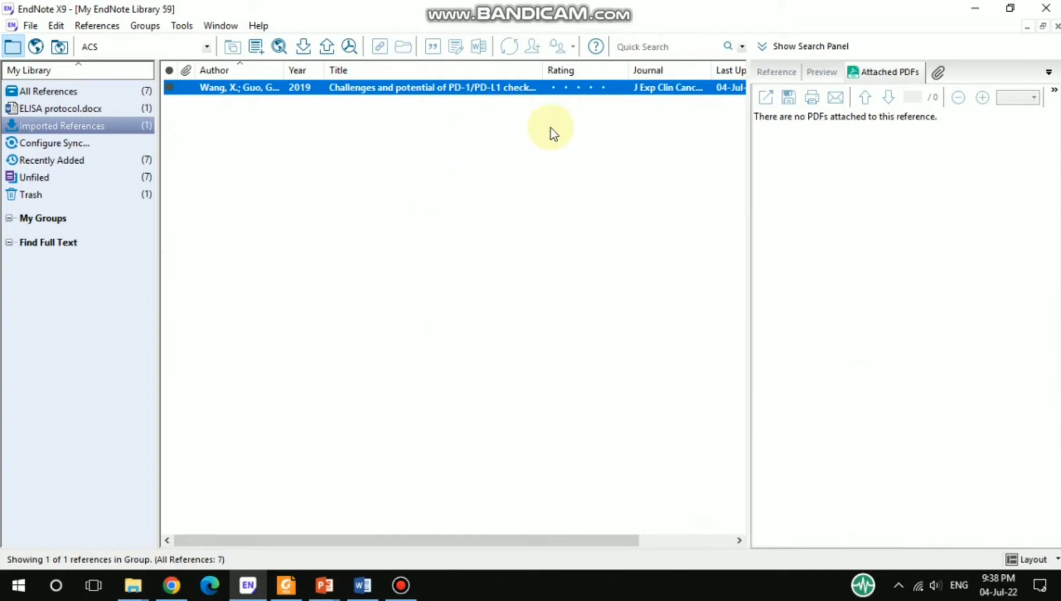
Step: Switch to Word and insert the selected EndNote citation after "progression"
left_click(362, 585)
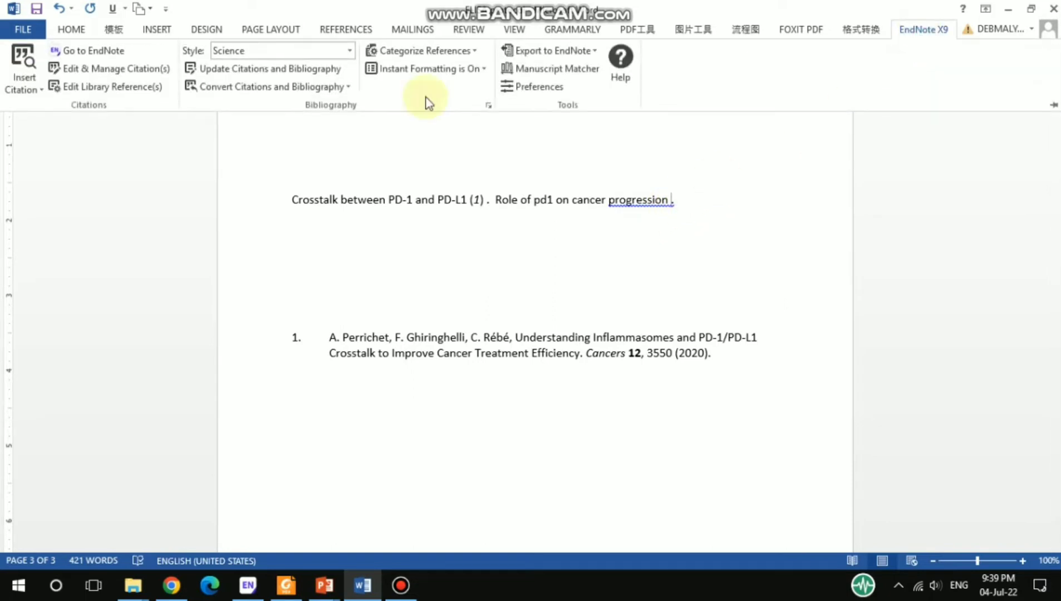
left_click(31, 90)
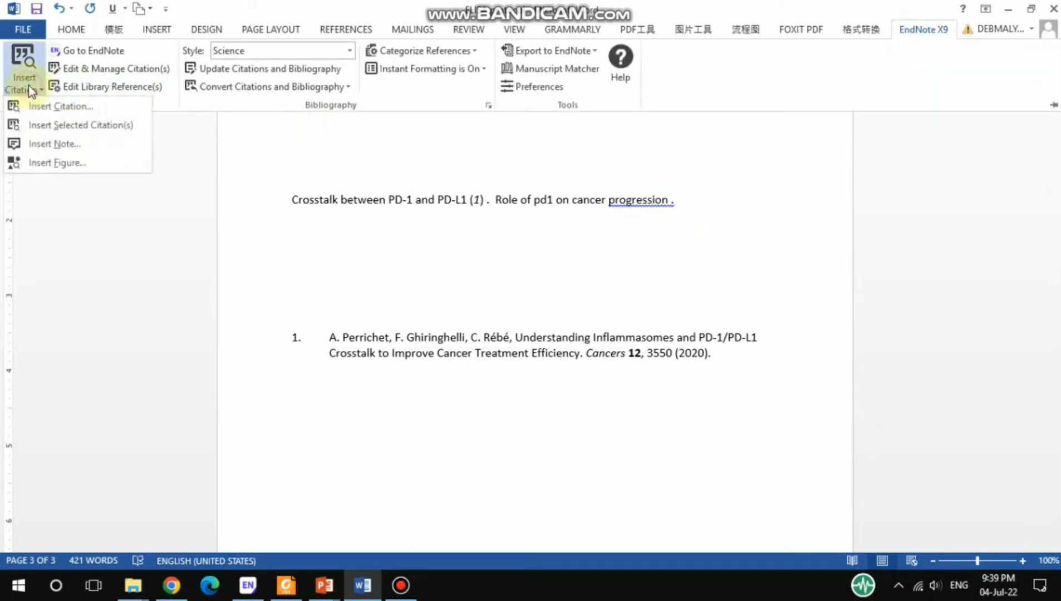
left_click(43, 125)
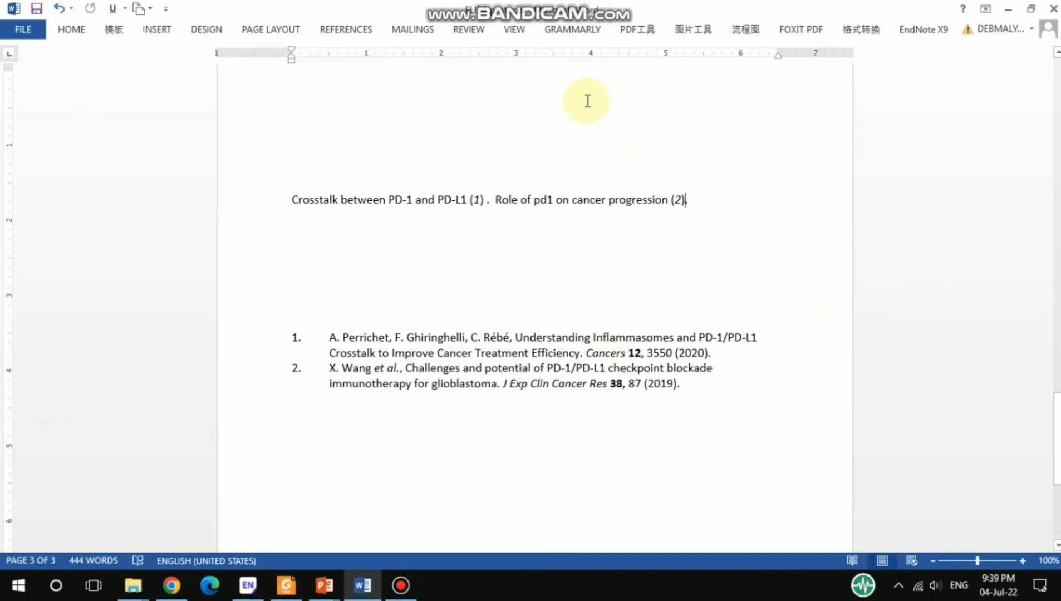
Step: Change the EndNote bibliography output style of the document to Euro J Epidemiology
left_click(922, 29)
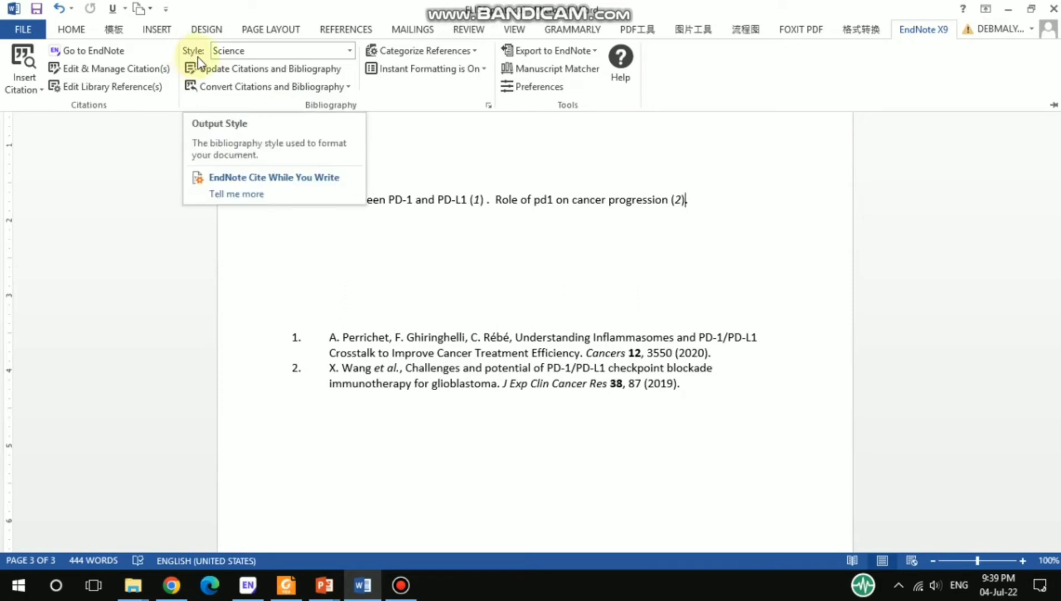
left_click(350, 50)
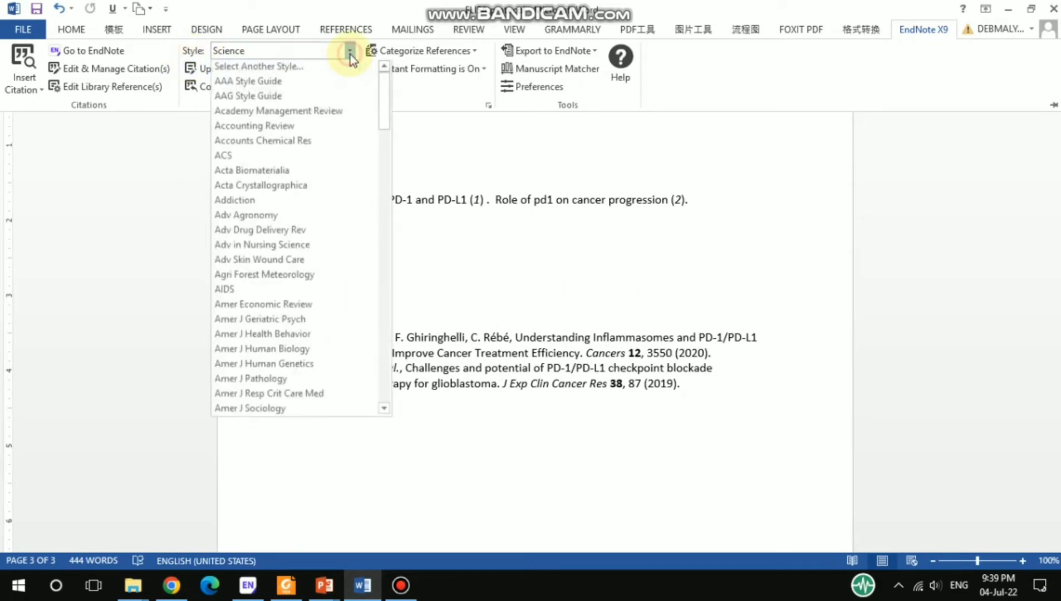
scroll(304, 227, "up", 20)
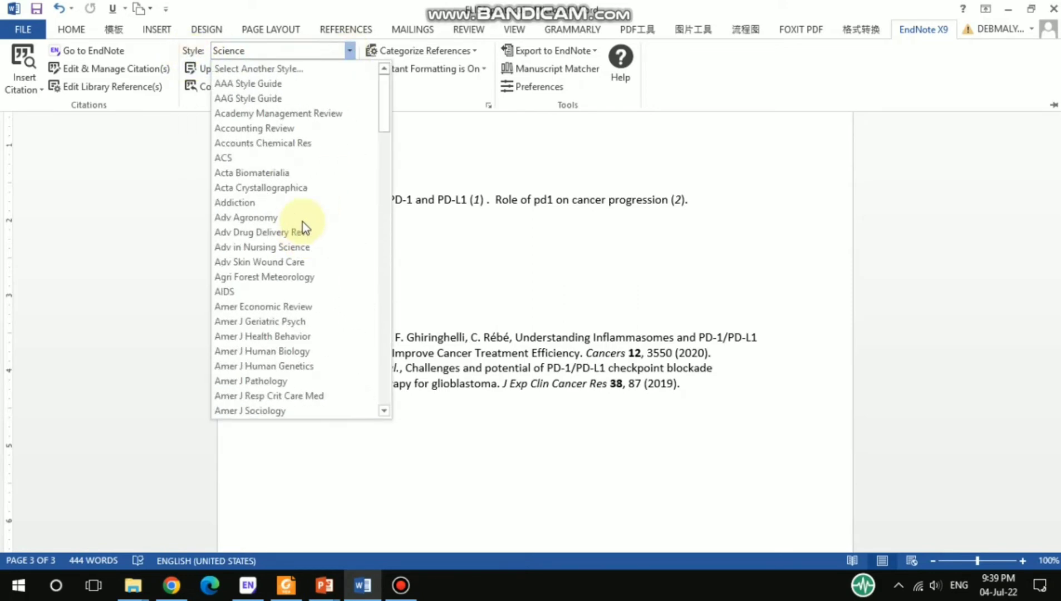
scroll(305, 228, "down", 4)
scroll(305, 228, "down", 13)
scroll(305, 228, "down", 6)
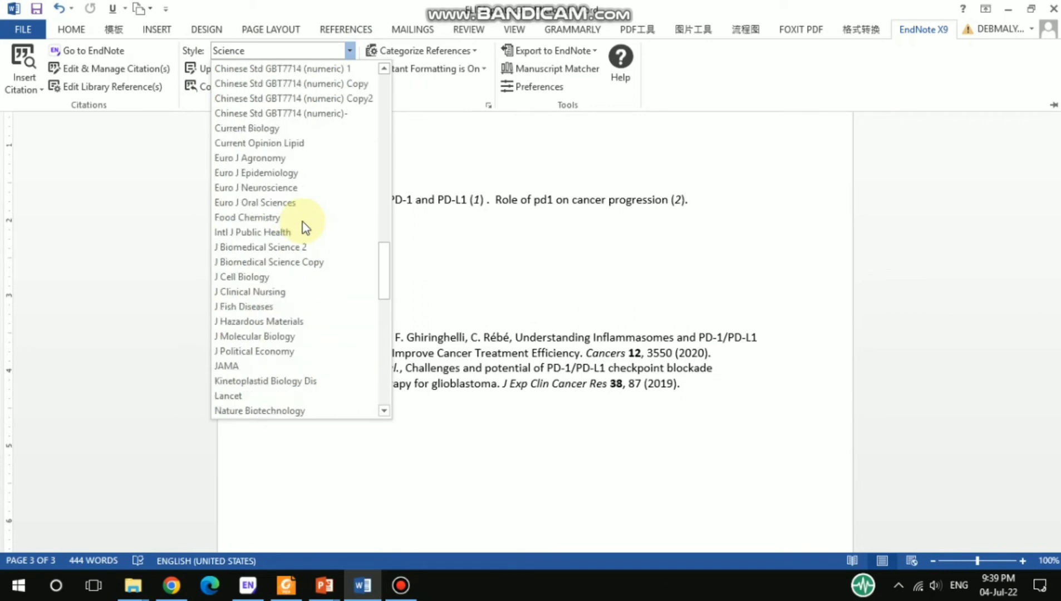
left_click(241, 177)
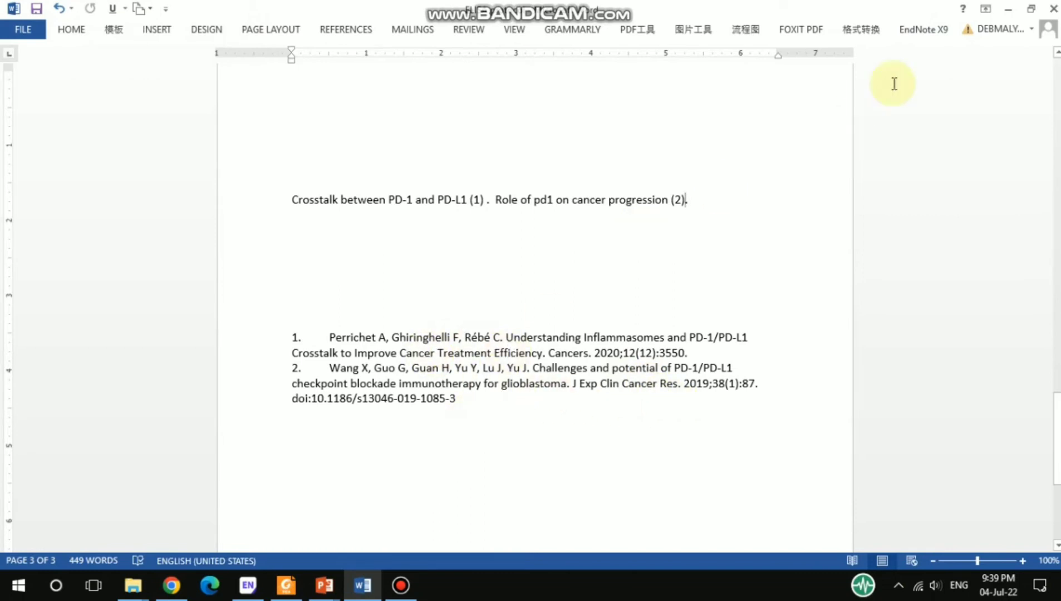
Step: Set the document's EndNote output style to Cancer Letters
left_click(925, 29)
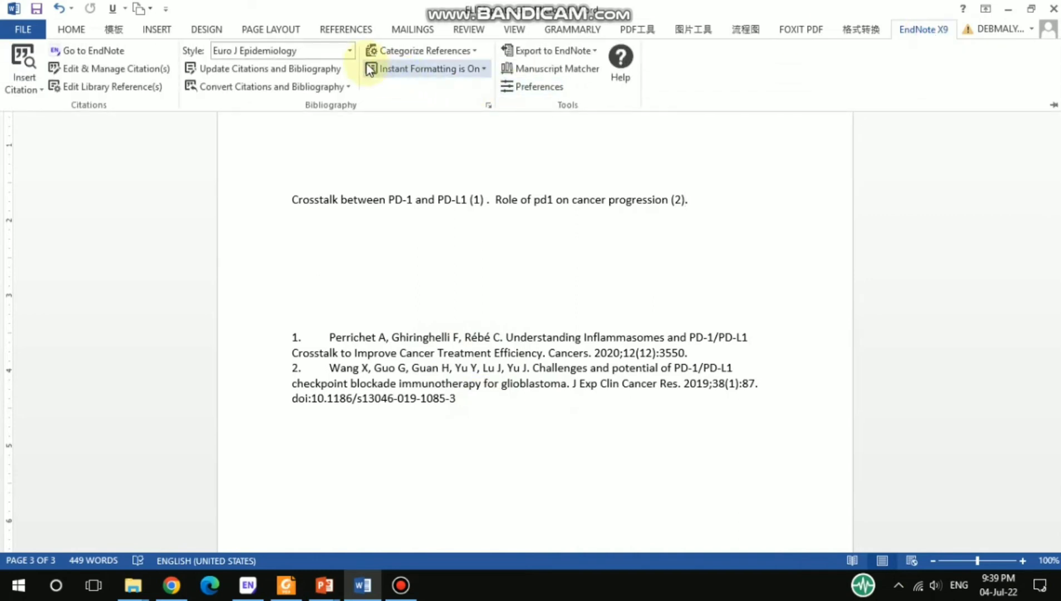
left_click(350, 50)
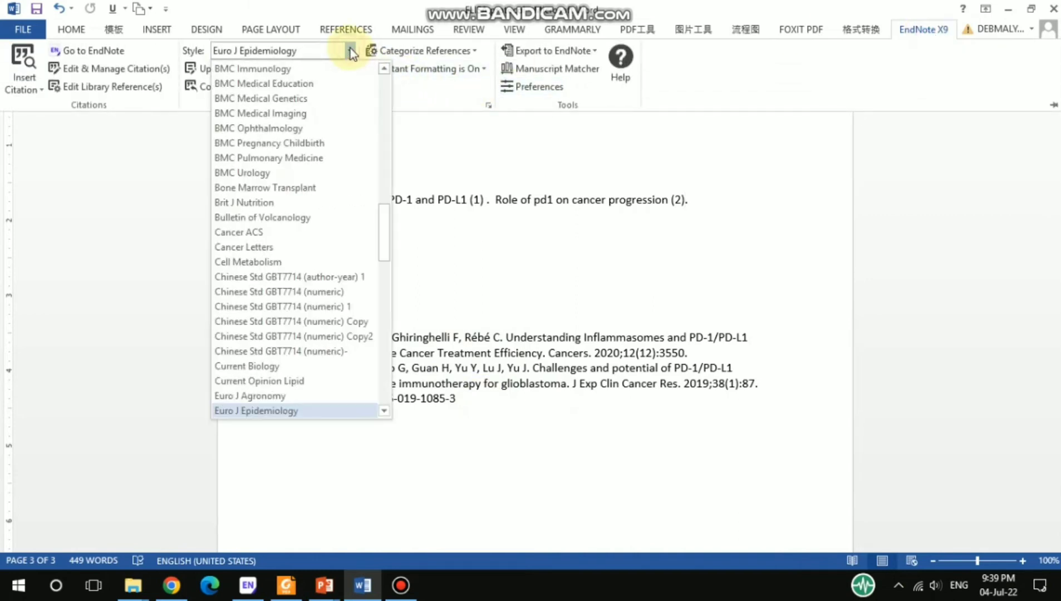
left_click(247, 247)
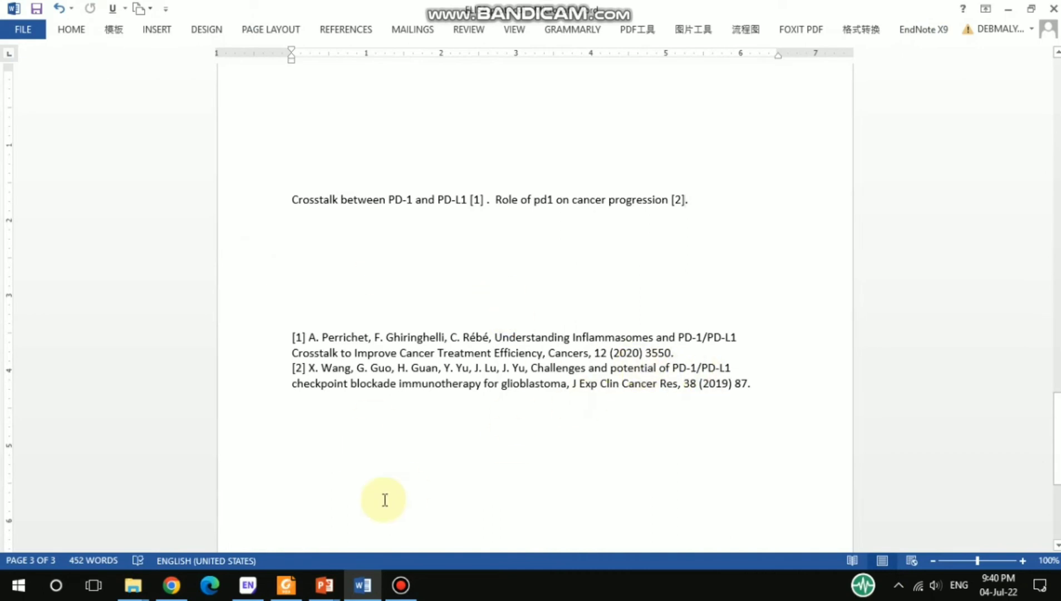
left_click(243, 596)
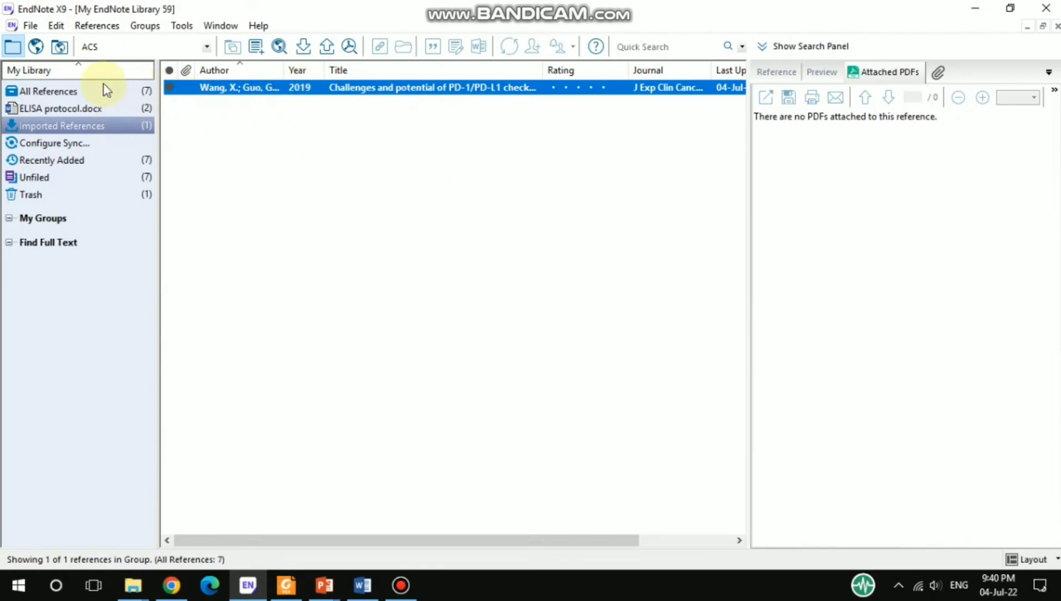
left_click(40, 72)
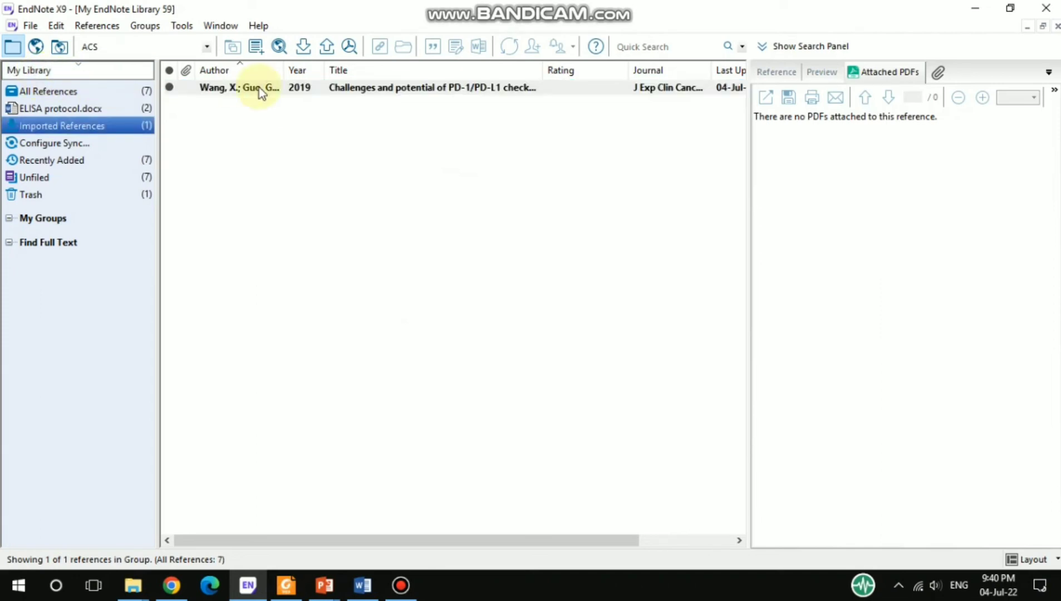
left_click(348, 92)
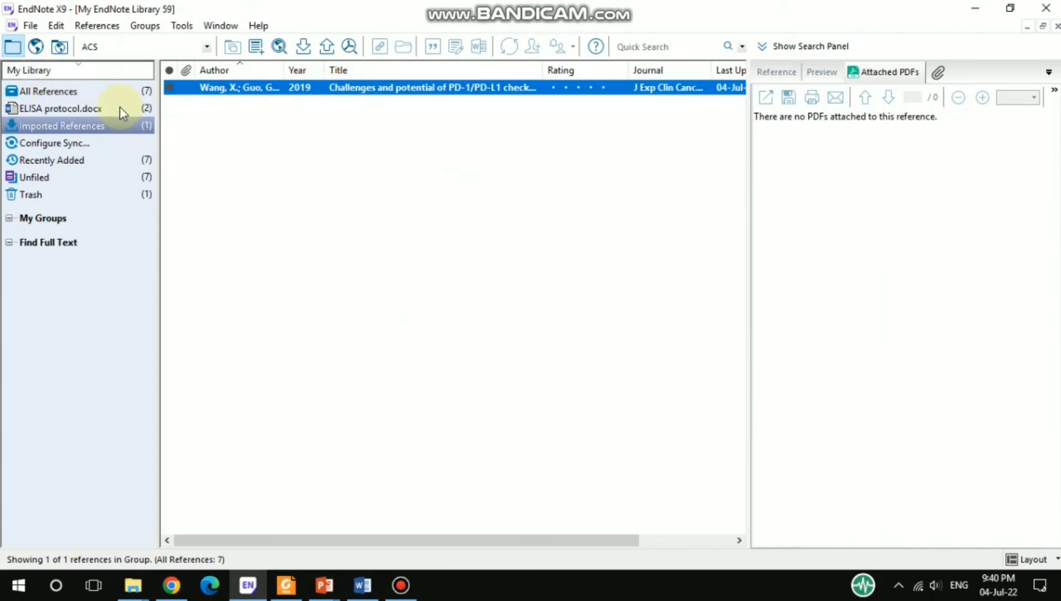
right_click(384, 97)
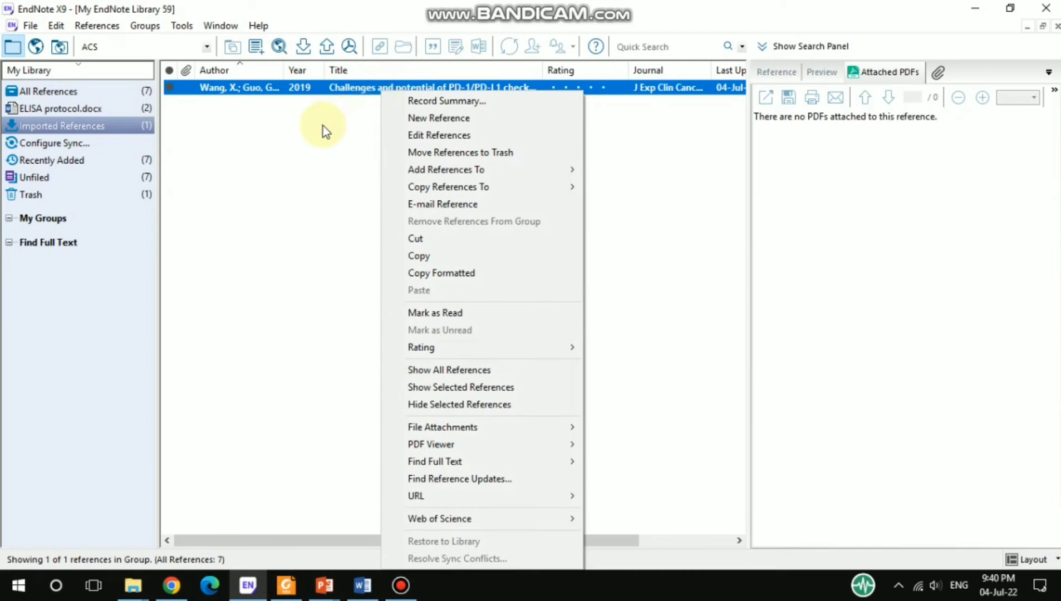
left_click(339, 141)
left_click(362, 90)
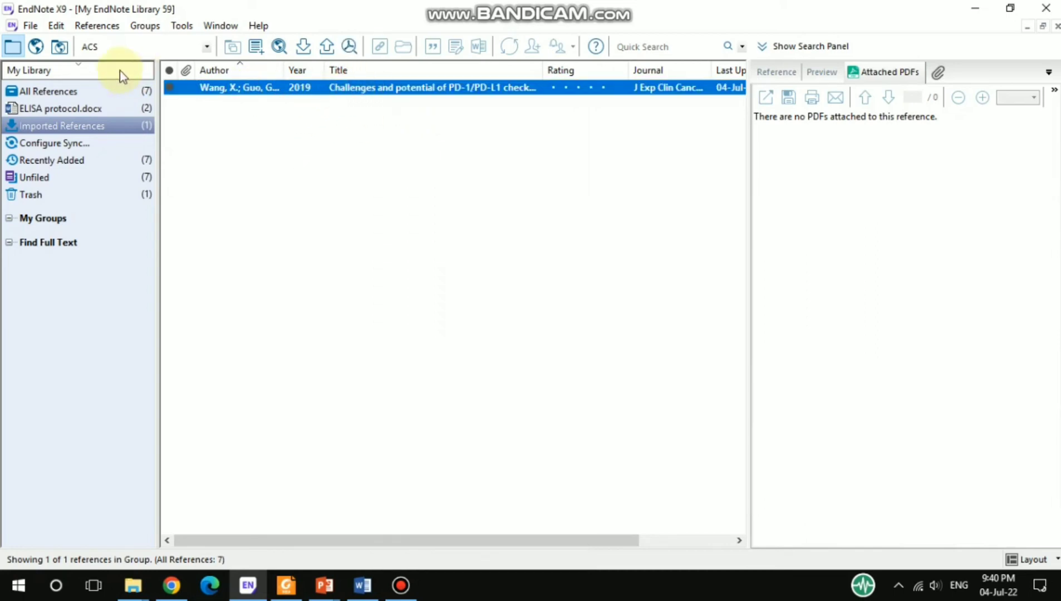
left_click(56, 26)
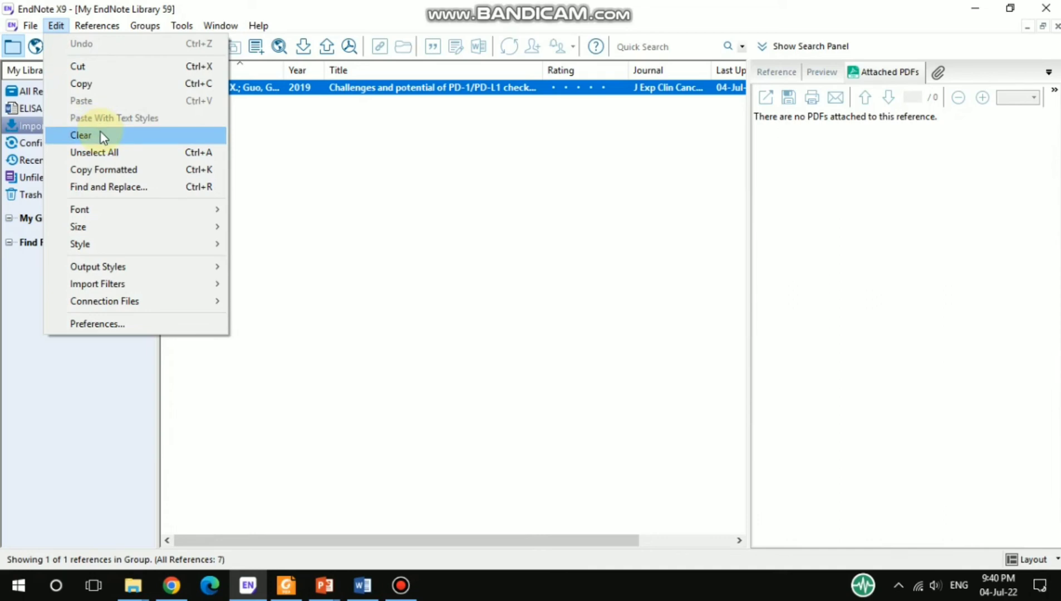
left_click(441, 145)
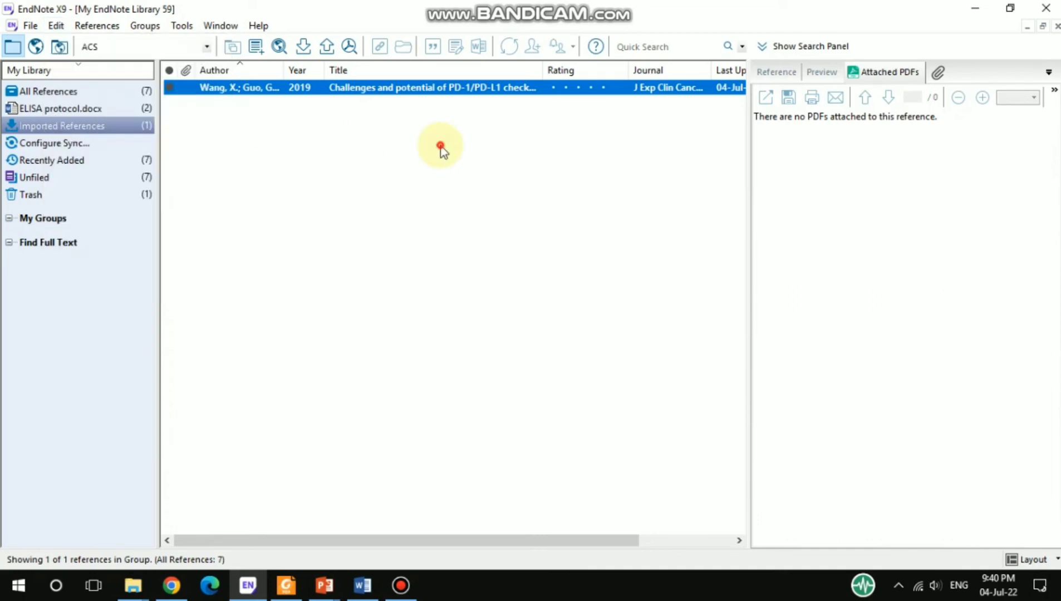
Step: Switch to Word, remove the 2020 inflammasomes citation through Edit & Manage Citations, and delete the extra space before the period after "PD-L1"
left_click(363, 585)
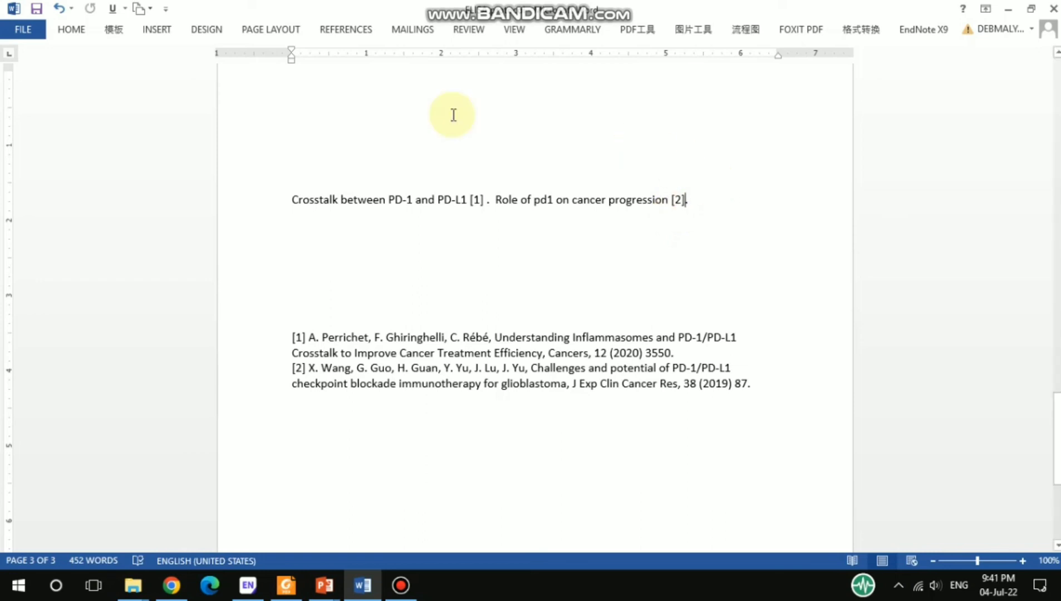
left_click(905, 28)
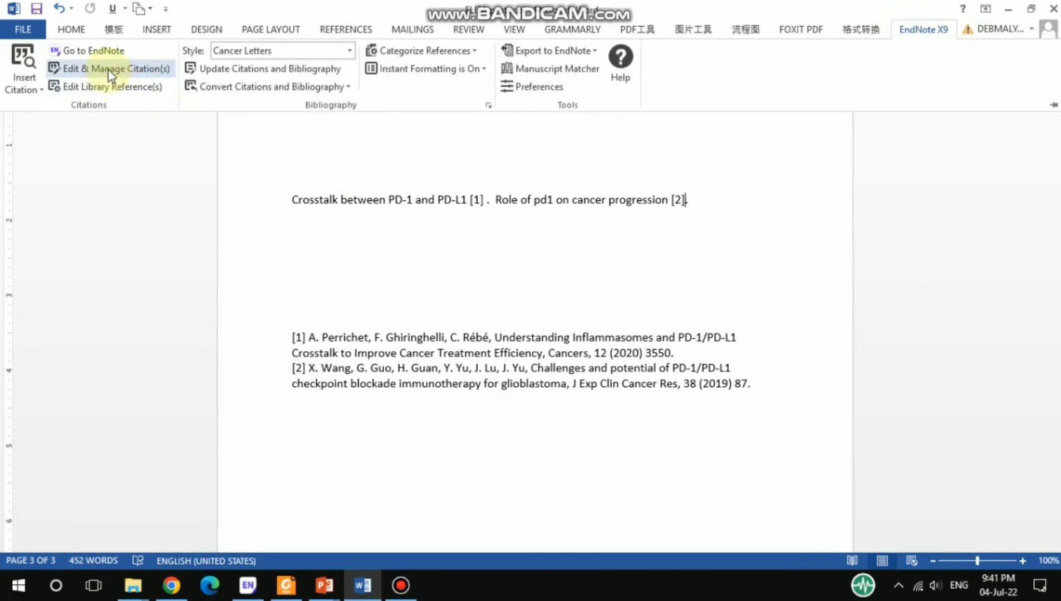
left_click(108, 69)
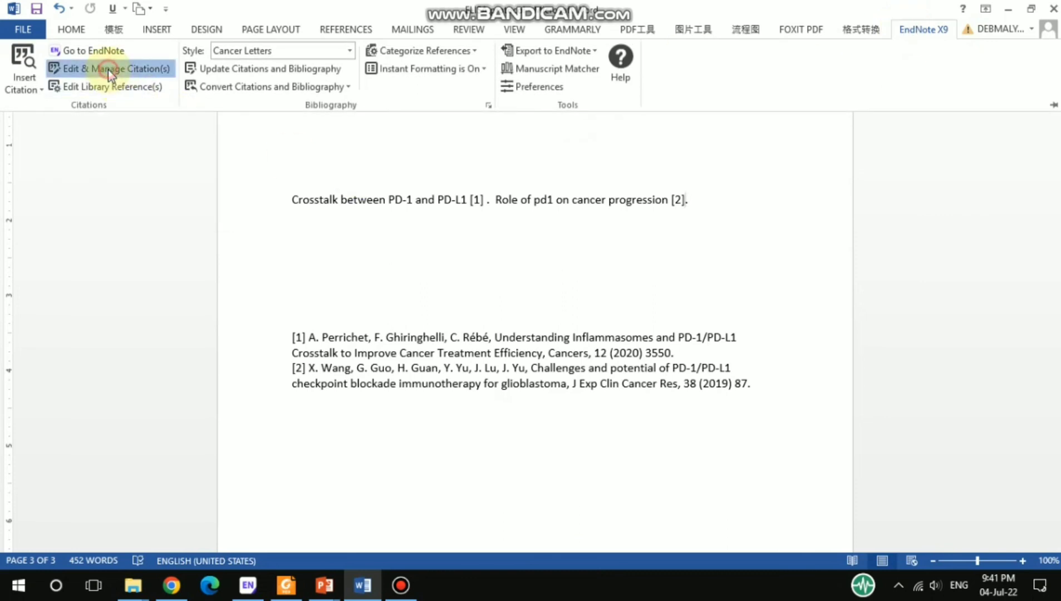
left_click(553, 121)
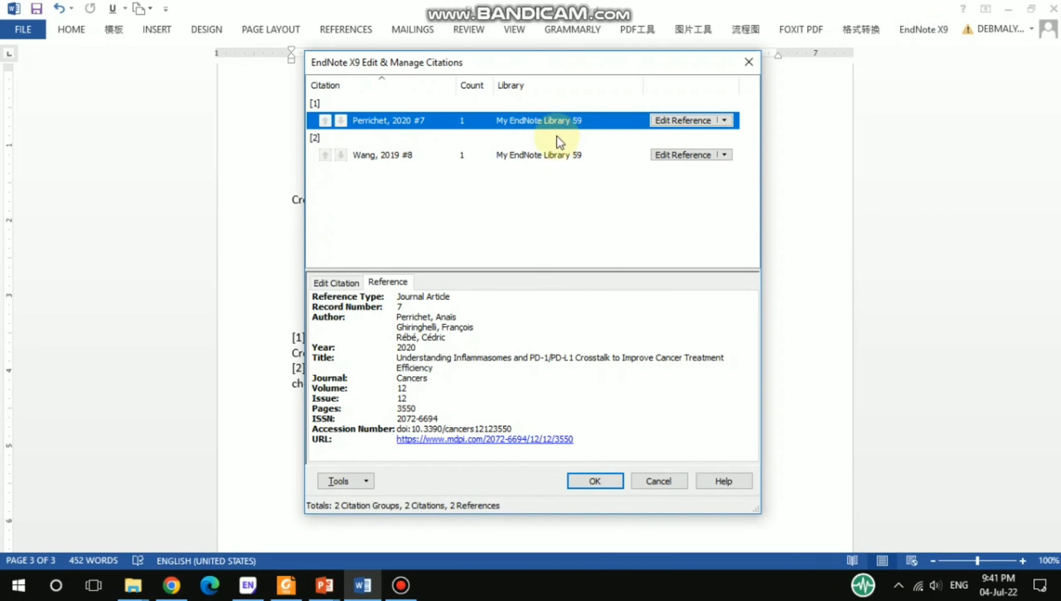
left_click_drag(606, 64, 542, 71)
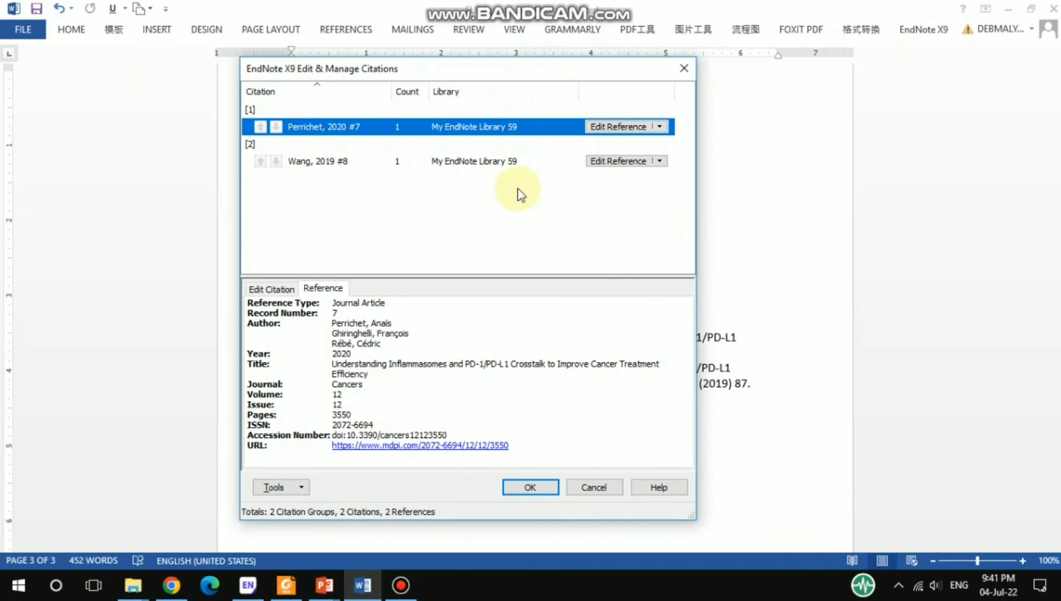
left_click(660, 127)
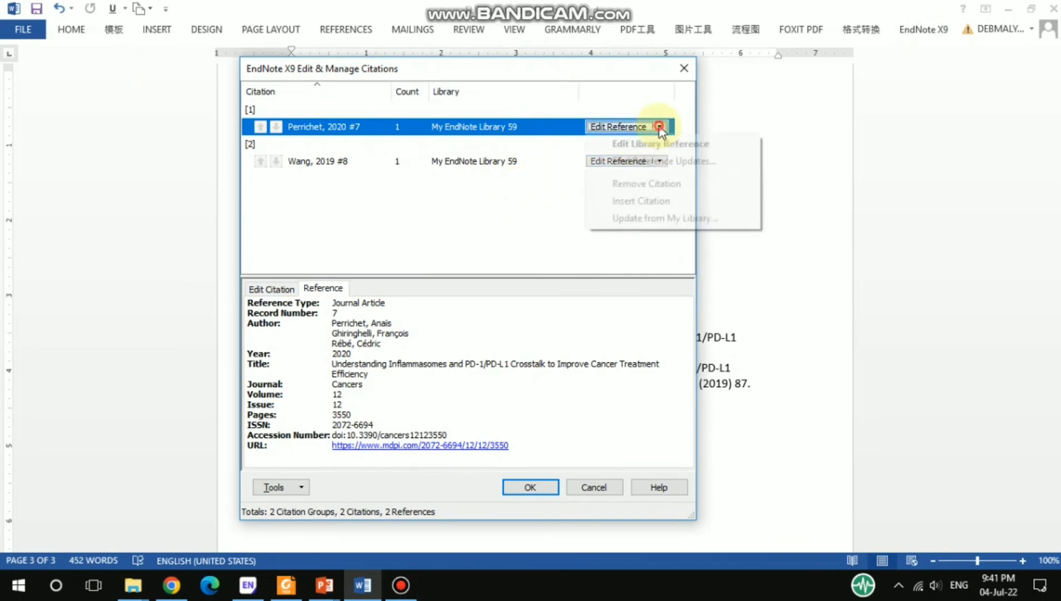
left_click(655, 185)
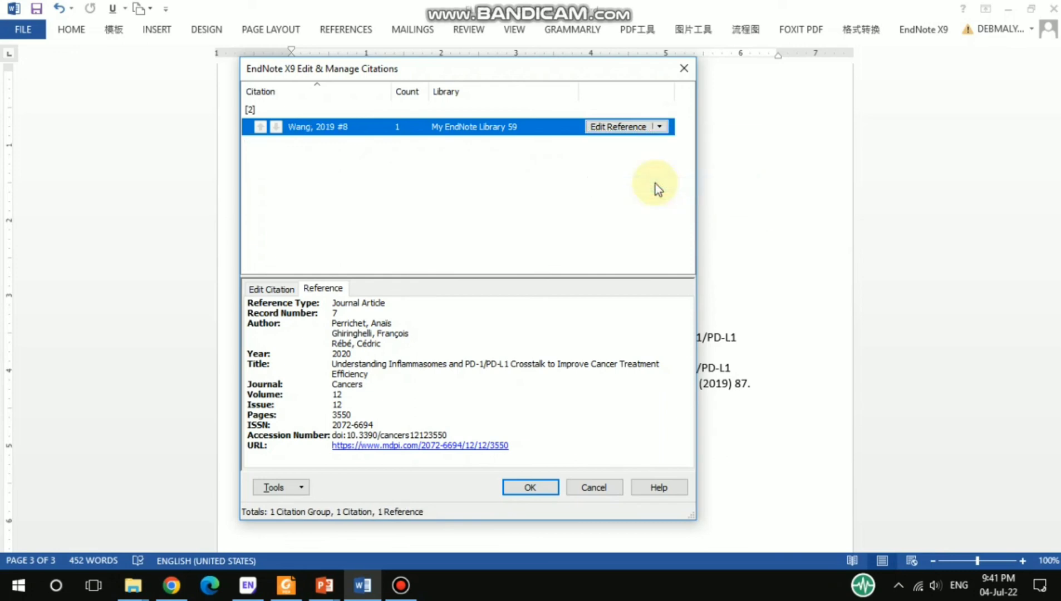
left_click(530, 488)
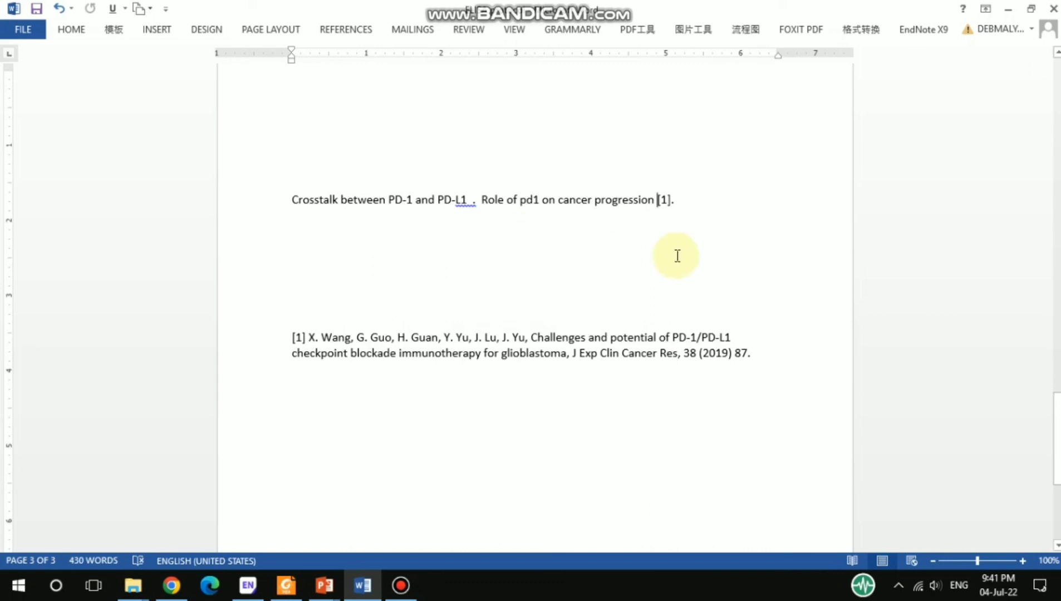
left_click(471, 201)
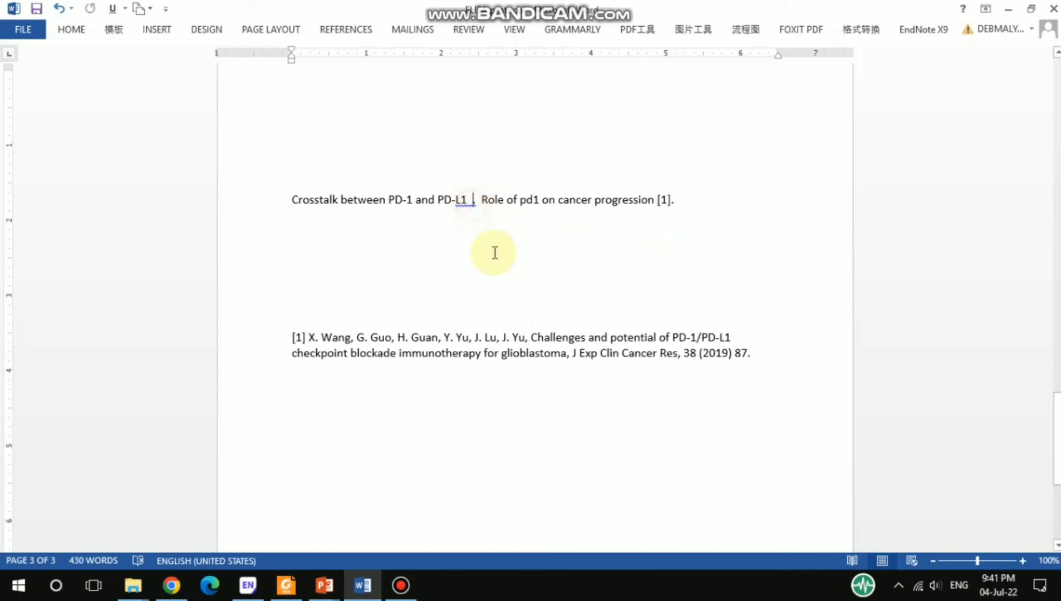
key("BackSpace")
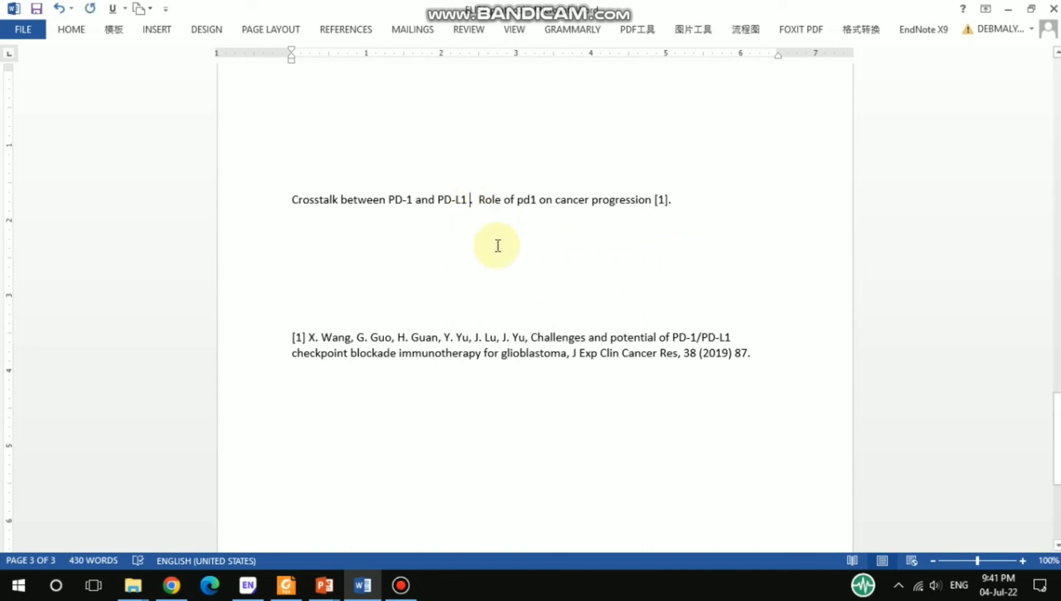